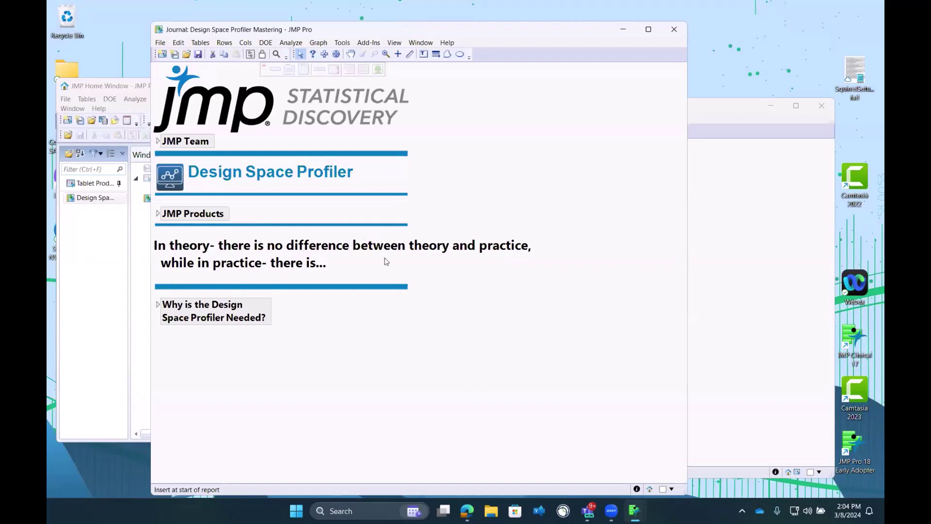
Expand 'Why is the Design Space Profiler Needed?' and step its demo back to slide 1/5.
{"action": "left_click", "coordinate": [162, 312]}
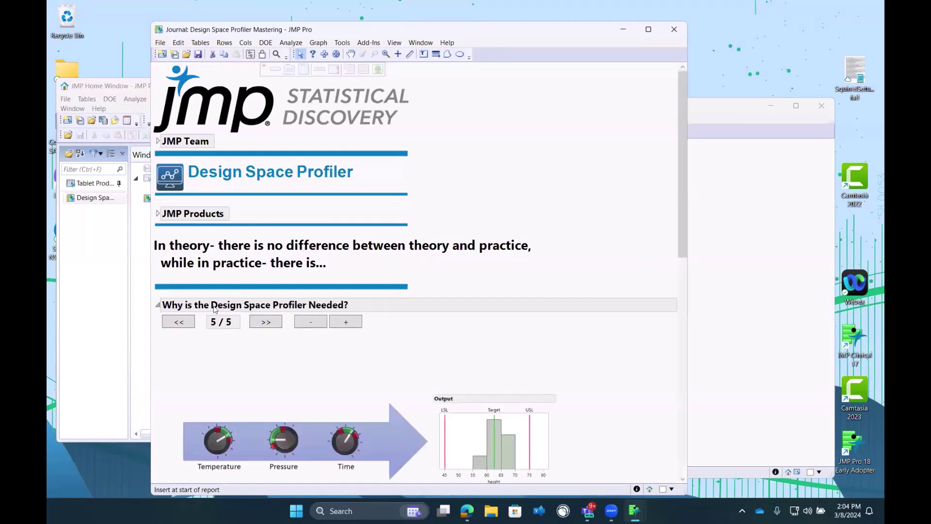
{"action": "left_click", "coordinate": [180, 323]}
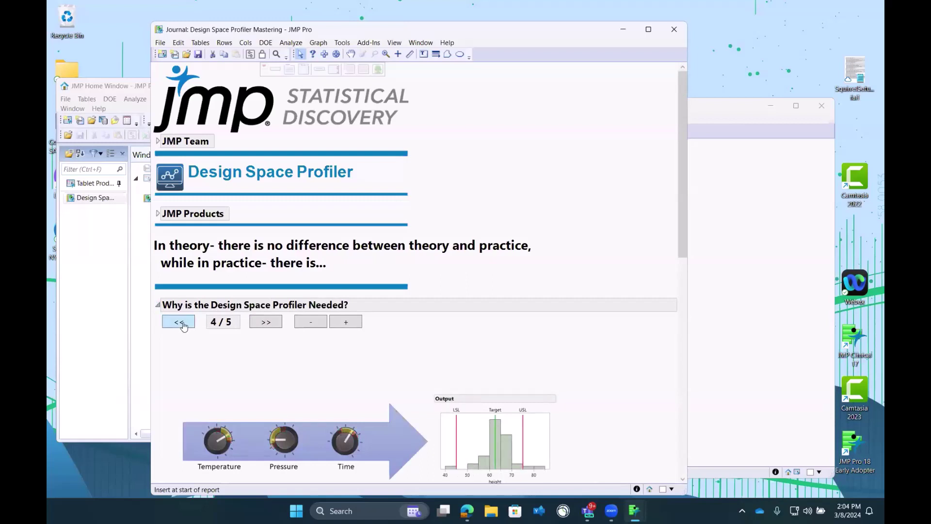
{"action": "left_click", "coordinate": [181, 323]}
{"action": "left_click", "coordinate": [180, 323]}
{"action": "left_click", "coordinate": [182, 323]}
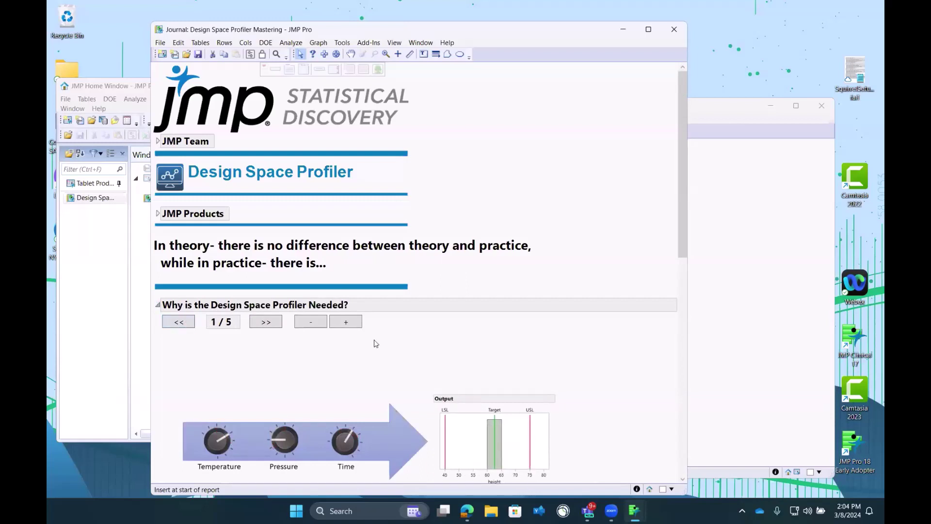
{"action": "scroll", "coordinate": [374, 341], "scroll_direction": "down", "scroll_amount": 1}
{"action": "scroll", "coordinate": [374, 341], "scroll_direction": "down", "scroll_amount": 1}
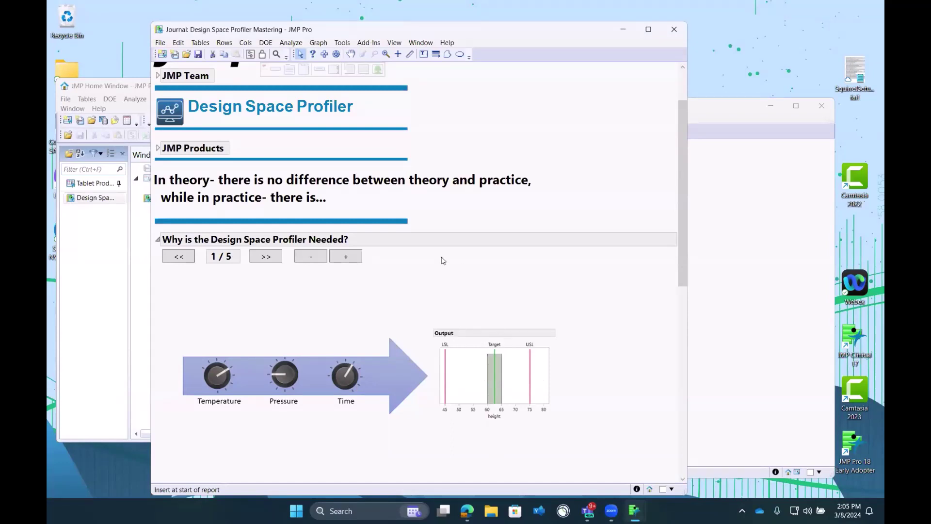
Advance the slideshow from 1/5 to 4/5, where Height spreads past LSL and USL.
{"action": "left_click", "coordinate": [270, 262]}
{"action": "left_click", "coordinate": [268, 258]}
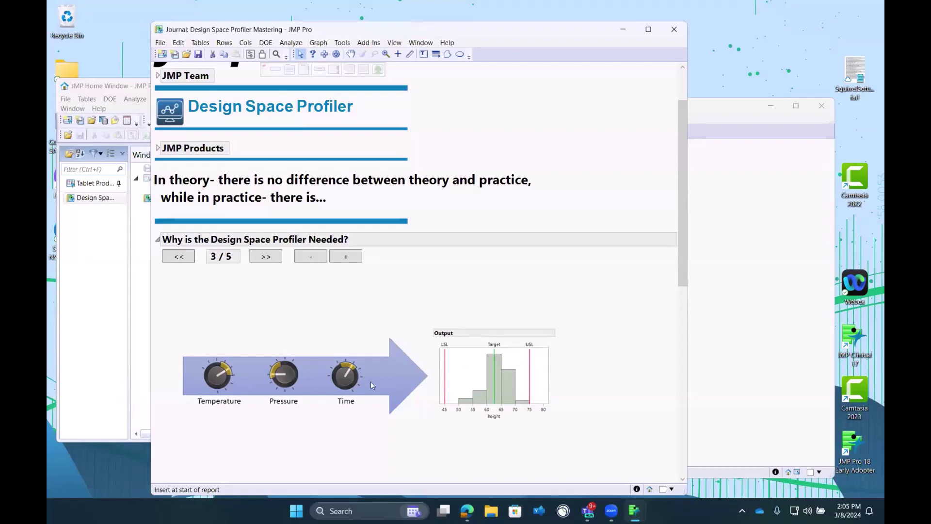
{"action": "left_click", "coordinate": [268, 257]}
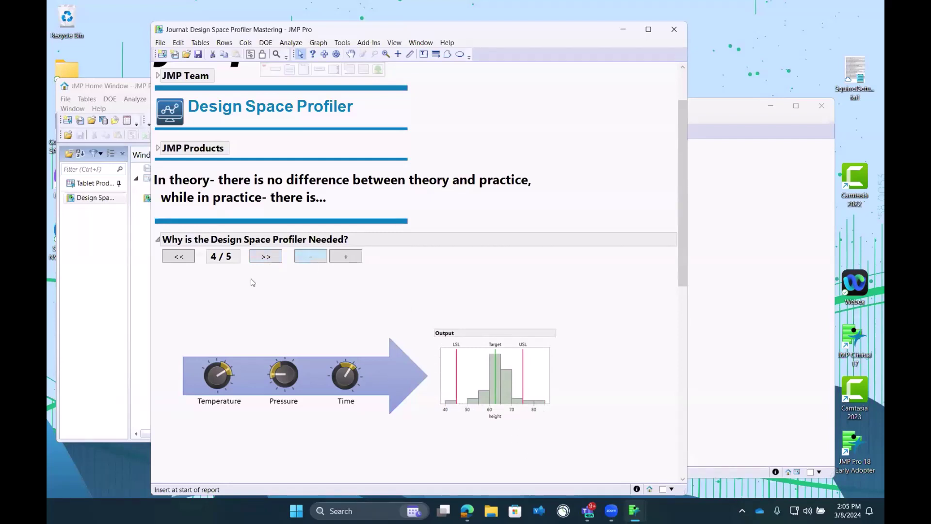
Advance to the final slide 5/5, with the Height histogram back inside the limits.
{"action": "left_click", "coordinate": [261, 256]}
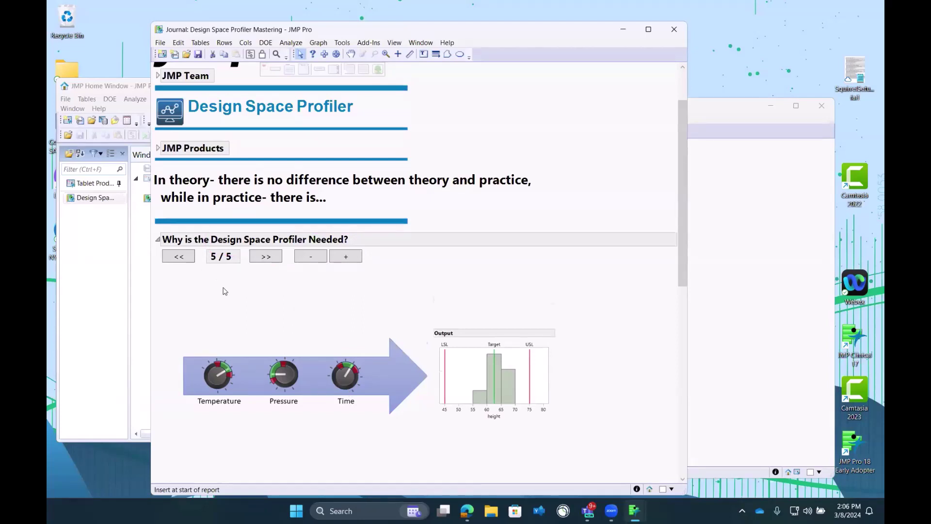
{"action": "scroll", "coordinate": [225, 291], "scroll_direction": "down", "scroll_amount": 1}
{"action": "scroll", "coordinate": [160, 213], "scroll_direction": "up", "scroll_amount": 1}
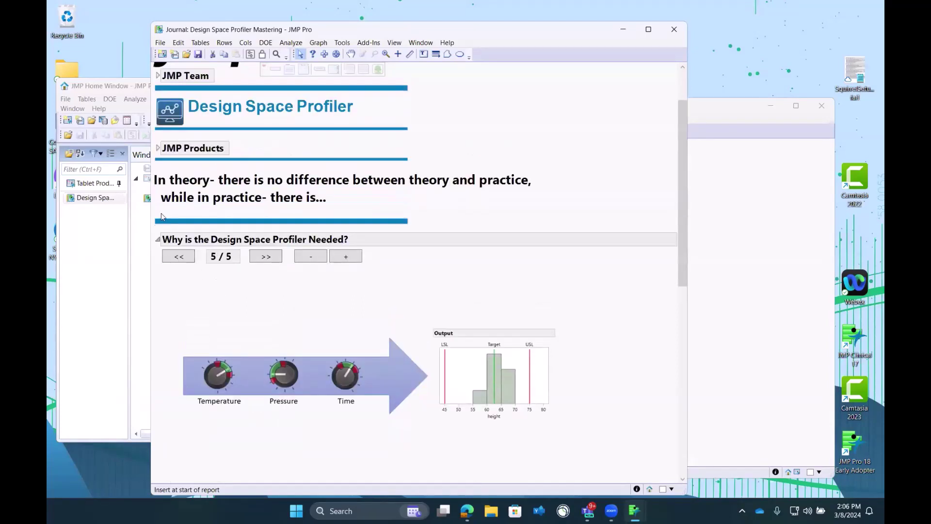
Collapse the section, enlarge the Fit Least Squares profiler, and set Temperature to 211.92 (Height 55.49).
{"action": "left_click", "coordinate": [158, 239]}
{"action": "left_click", "coordinate": [714, 257]}
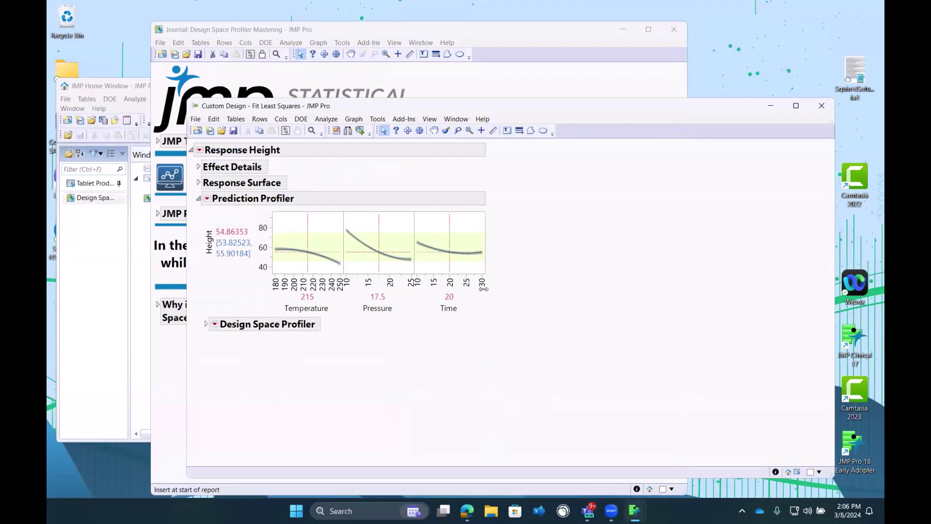
{"action": "left_click_drag", "start_coordinate": [482, 274], "coordinate": [513, 311]}
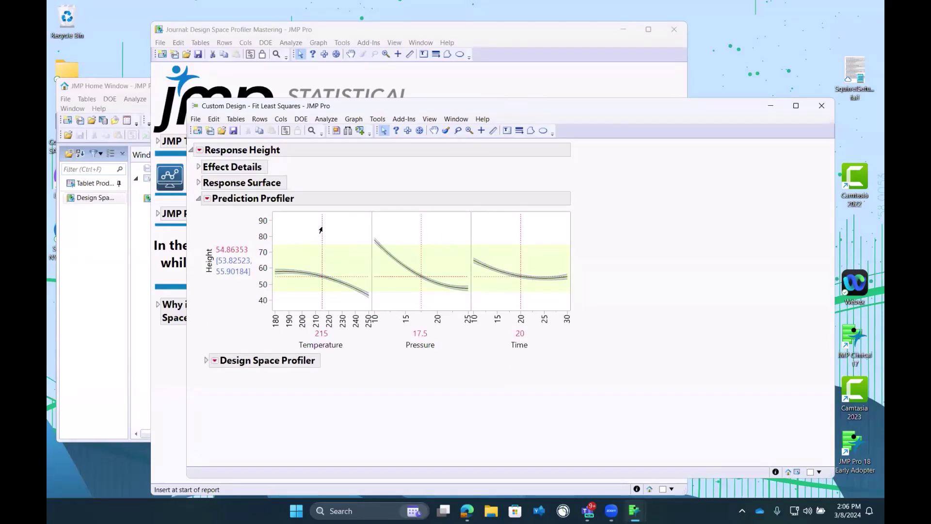
{"action": "left_click_drag", "start_coordinate": [320, 229], "coordinate": [316, 231]}
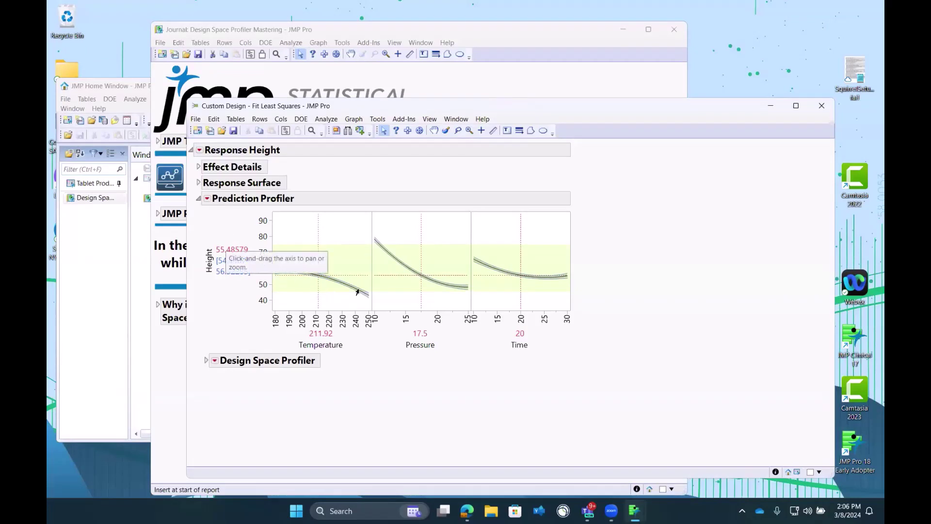
Open the Custom Design table to review its 16 runs of Temperature, Pressure, Time and Height.
{"action": "left_click", "coordinate": [796, 472]}
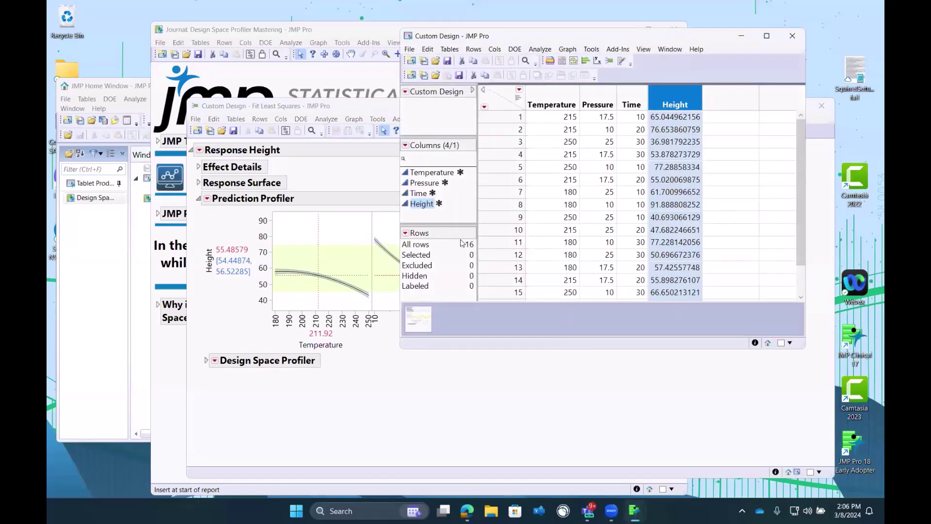
{"action": "mouse_move", "coordinate": [462, 234]}
{"action": "left_mouse_down"}
{"action": "mouse_move", "coordinate": [444, 264]}
{"action": "mouse_move", "coordinate": [465, 275]}
{"action": "mouse_move", "coordinate": [485, 261]}
{"action": "mouse_move", "coordinate": [488, 243]}
{"action": "mouse_move", "coordinate": [459, 250]}
{"action": "left_mouse_up"}
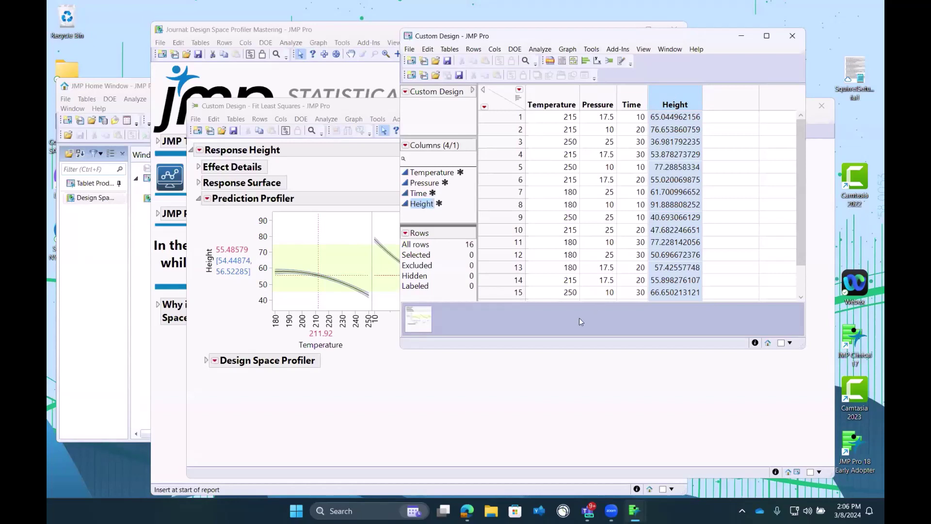
Drag Temperature, Pressure and Time to watch Height respond, ending near Temperature 211.15, Pressure 15.19.
{"action": "left_click", "coordinate": [405, 355]}
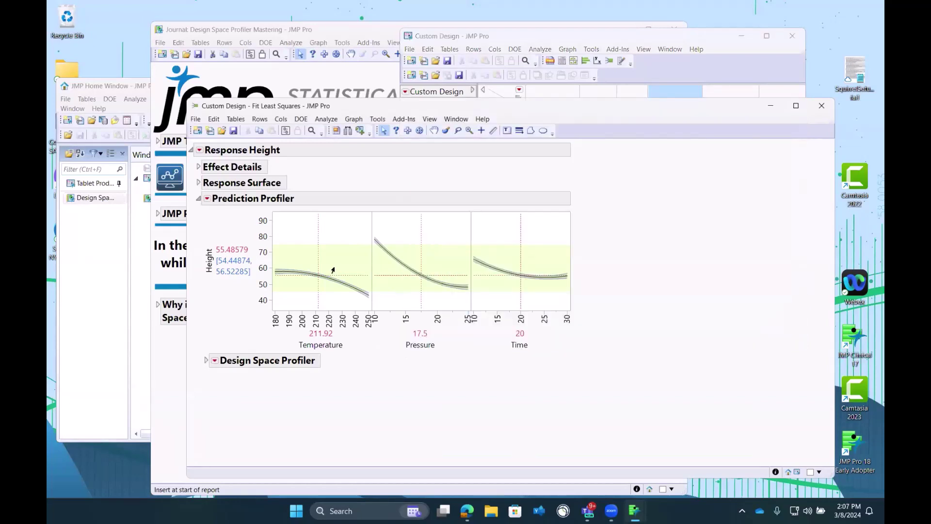
{"action": "left_click_drag", "start_coordinate": [317, 260], "coordinate": [291, 249]}
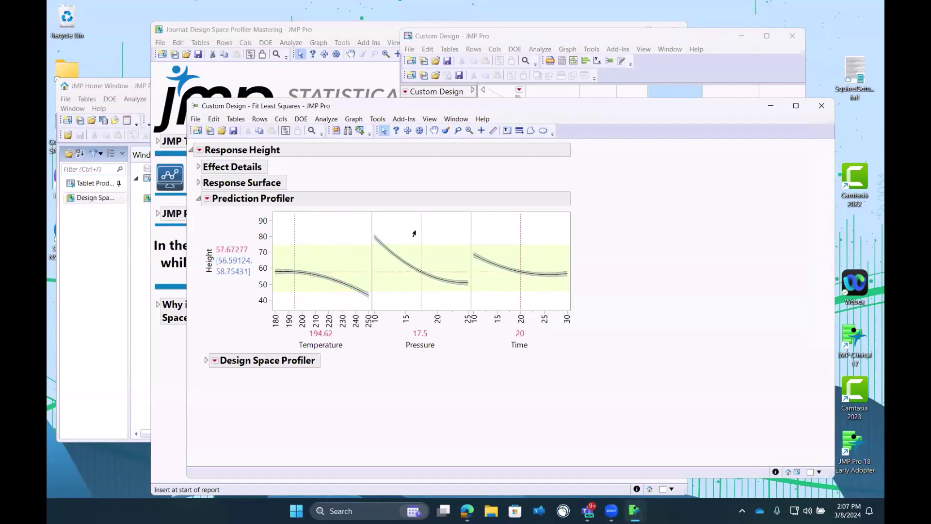
{"action": "mouse_move", "coordinate": [417, 233]}
{"action": "left_mouse_down"}
{"action": "mouse_move", "coordinate": [383, 224]}
{"action": "mouse_move", "coordinate": [406, 224]}
{"action": "left_mouse_up"}
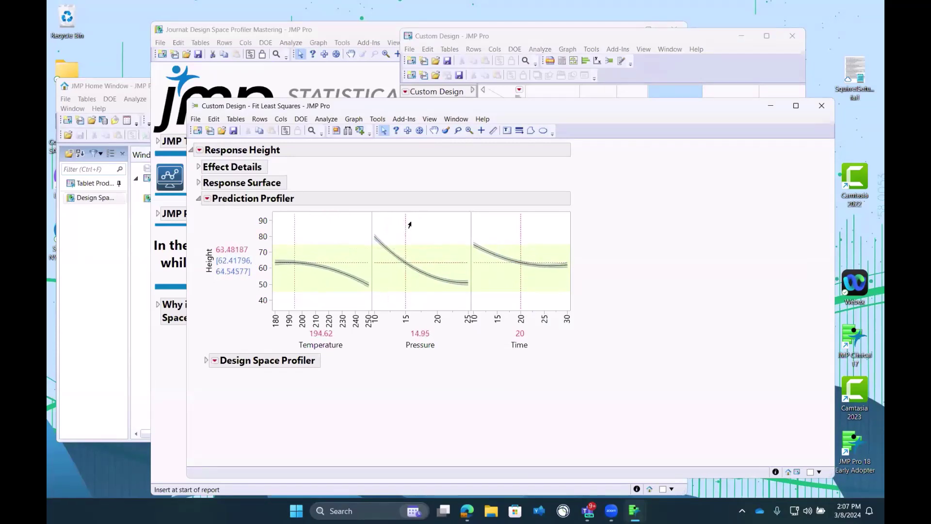
{"action": "mouse_move", "coordinate": [515, 228]}
{"action": "left_mouse_down"}
{"action": "mouse_move", "coordinate": [544, 229]}
{"action": "mouse_move", "coordinate": [527, 232]}
{"action": "left_mouse_up"}
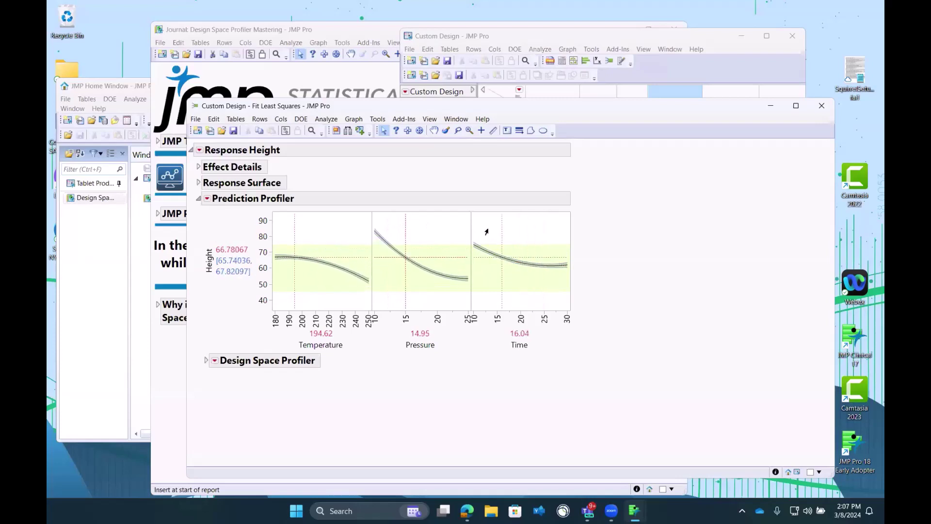
{"action": "left_click_drag", "start_coordinate": [486, 232], "coordinate": [499, 248]}
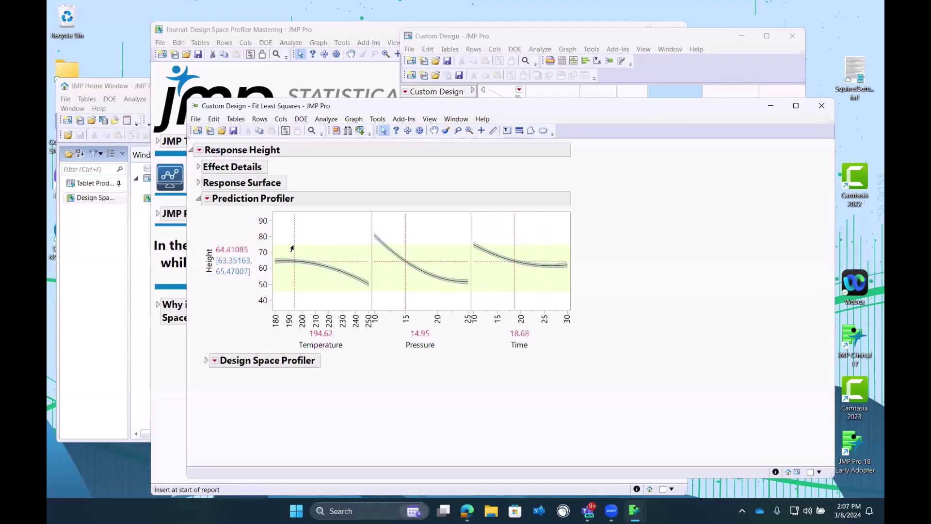
{"action": "left_click_drag", "start_coordinate": [292, 248], "coordinate": [315, 241]}
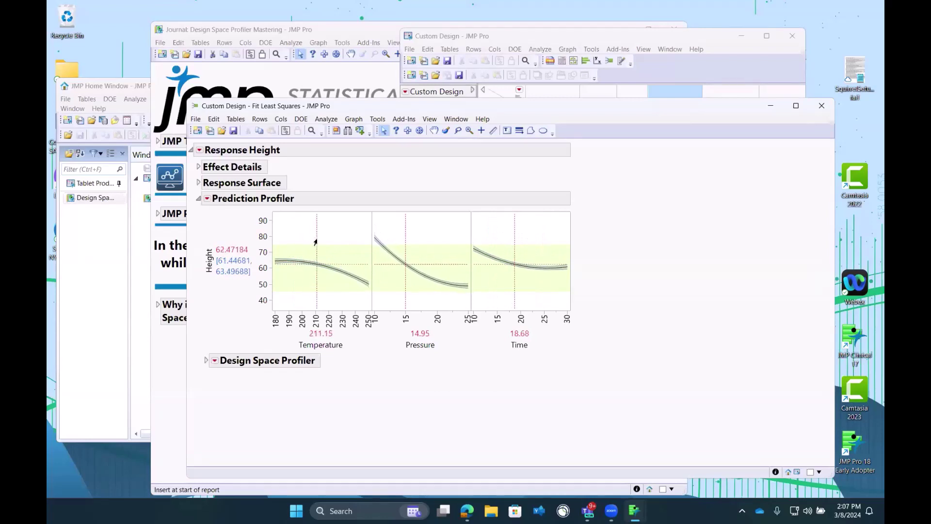
{"action": "left_click", "coordinate": [404, 252]}
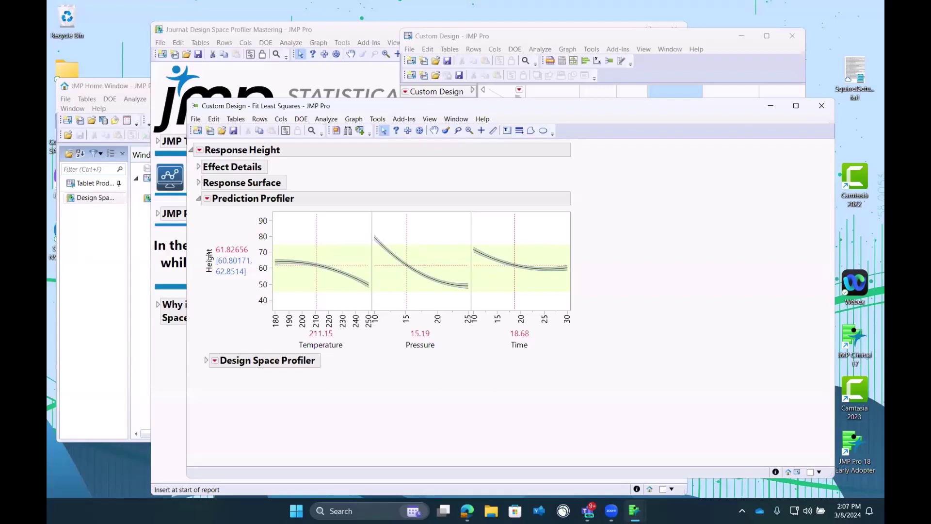
Rescale the Pressure axis, then set Temperature 199.23, Pressure 17.17, Time 20.88 for Height 57.49.
{"action": "left_click_drag", "start_coordinate": [464, 318], "coordinate": [451, 318]}
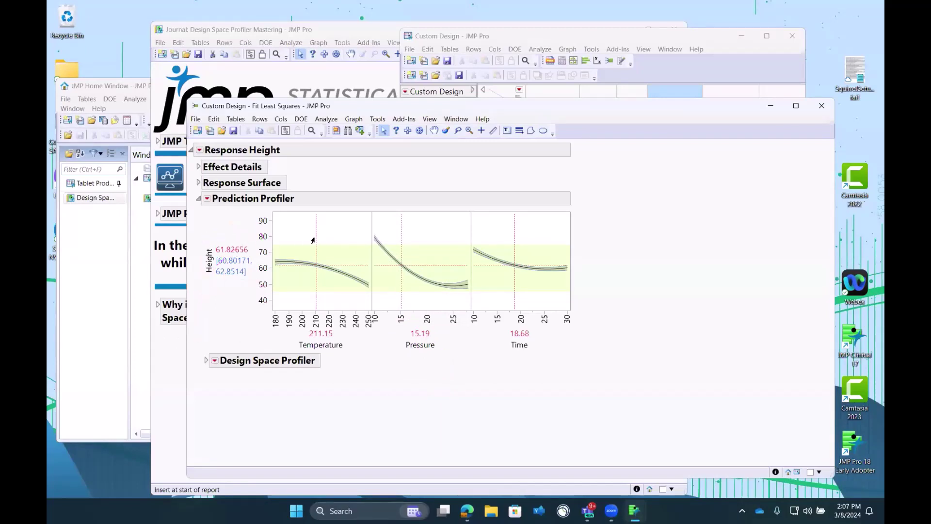
{"action": "left_click_drag", "start_coordinate": [312, 240], "coordinate": [298, 243]}
{"action": "mouse_move", "coordinate": [397, 228]}
{"action": "left_mouse_down"}
{"action": "mouse_move", "coordinate": [381, 227]}
{"action": "mouse_move", "coordinate": [411, 226]}
{"action": "left_mouse_up"}
{"action": "left_click_drag", "start_coordinate": [516, 232], "coordinate": [525, 233]}
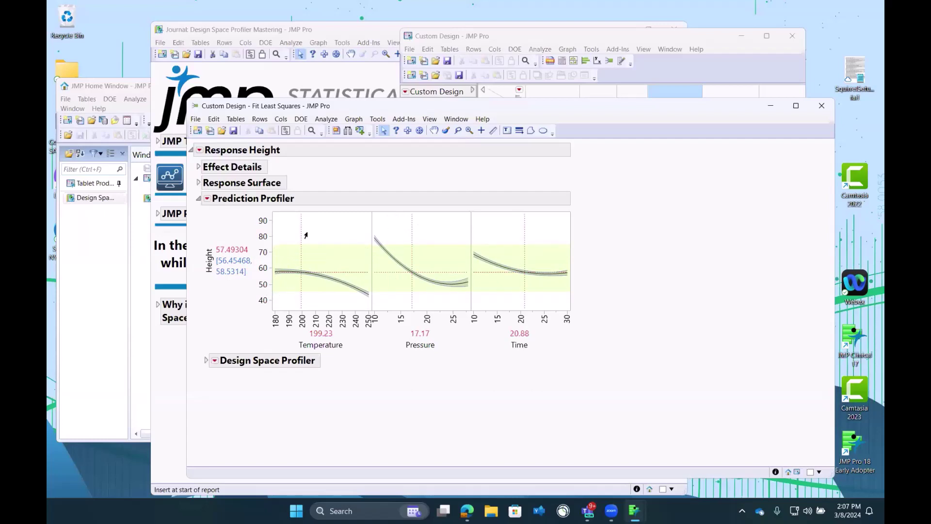
Drag Temperature, Pressure and Time to push predicted Height outside the spec limits.
{"action": "left_click_drag", "start_coordinate": [299, 233], "coordinate": [327, 232]}
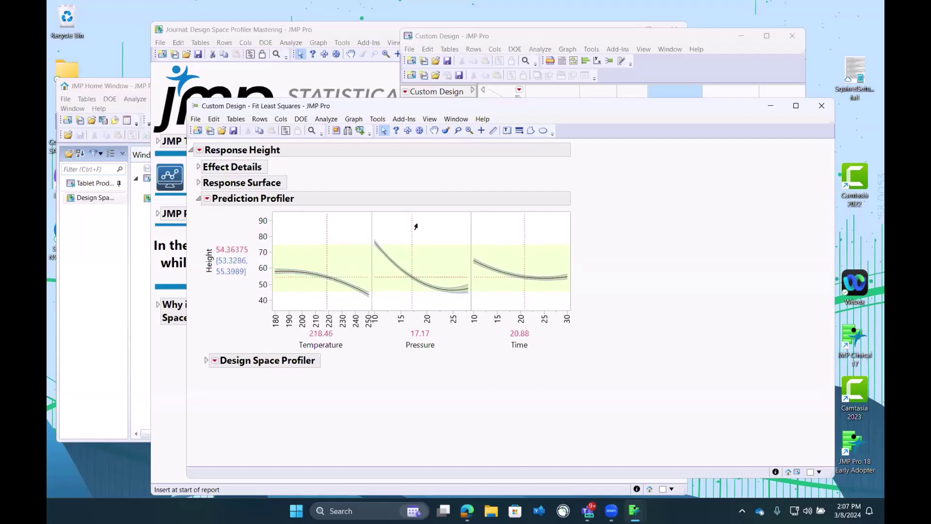
{"action": "left_click_drag", "start_coordinate": [399, 228], "coordinate": [379, 223]}
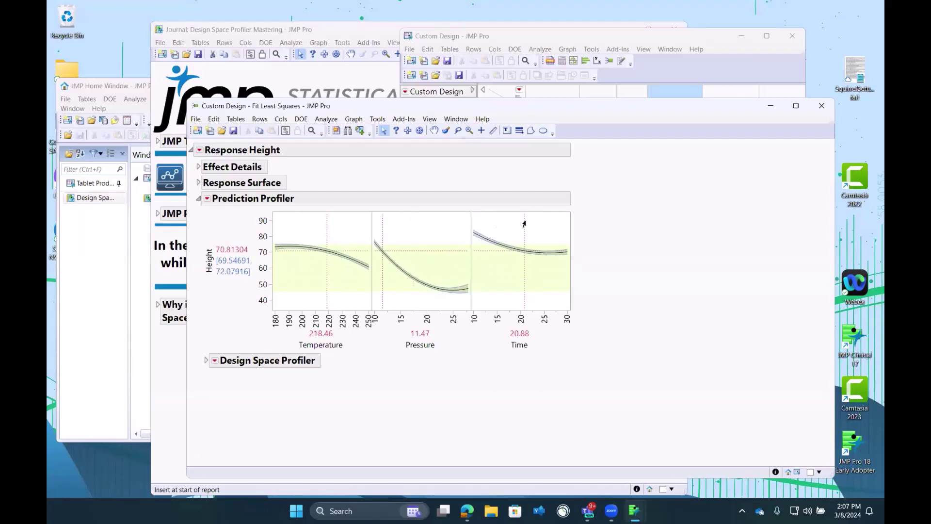
{"action": "left_click_drag", "start_coordinate": [524, 223], "coordinate": [471, 222]}
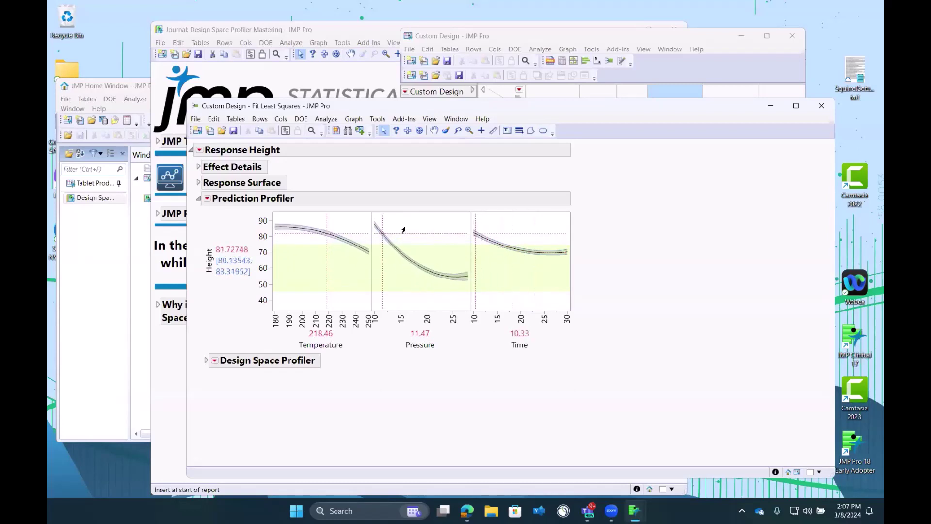
{"action": "mouse_move", "coordinate": [382, 224]}
{"action": "left_mouse_down"}
{"action": "mouse_move", "coordinate": [280, 219]}
{"action": "mouse_move", "coordinate": [478, 230]}
{"action": "mouse_move", "coordinate": [558, 216]}
{"action": "mouse_move", "coordinate": [520, 220]}
{"action": "left_mouse_up"}
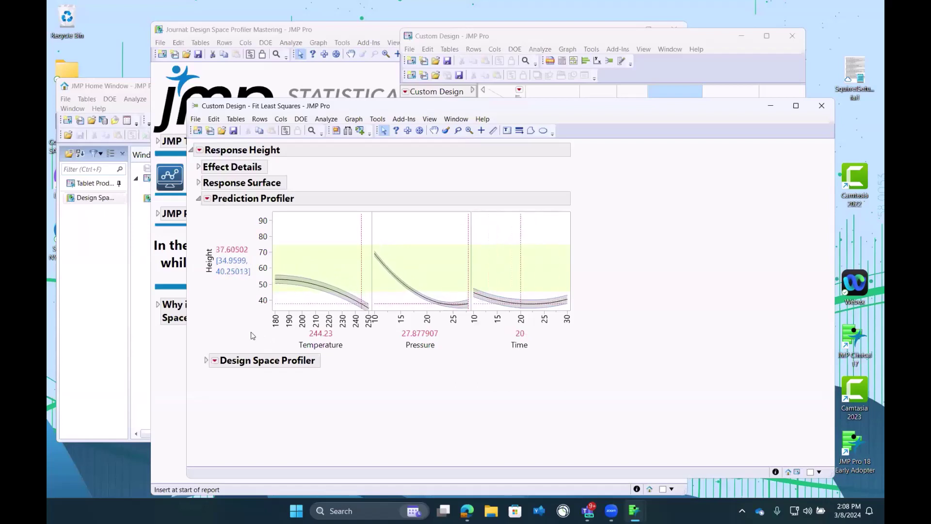
Set Time to 21.43 and narrow the profiler plots.
{"action": "mouse_move", "coordinate": [251, 332]}
{"action": "left_mouse_down"}
{"action": "mouse_move", "coordinate": [276, 317]}
{"action": "mouse_move", "coordinate": [364, 323]}
{"action": "mouse_move", "coordinate": [358, 351]}
{"action": "mouse_move", "coordinate": [272, 349]}
{"action": "mouse_move", "coordinate": [272, 324]}
{"action": "left_mouse_up"}
{"action": "key", "text": "Escape"}
{"action": "left_click_drag", "start_coordinate": [520, 232], "coordinate": [527, 231]}
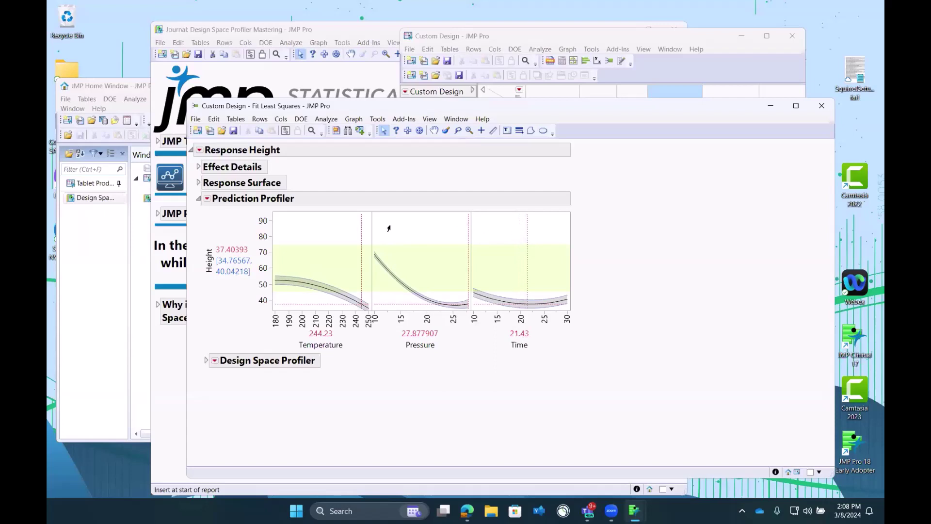
{"action": "left_click_drag", "start_coordinate": [469, 224], "coordinate": [435, 229]}
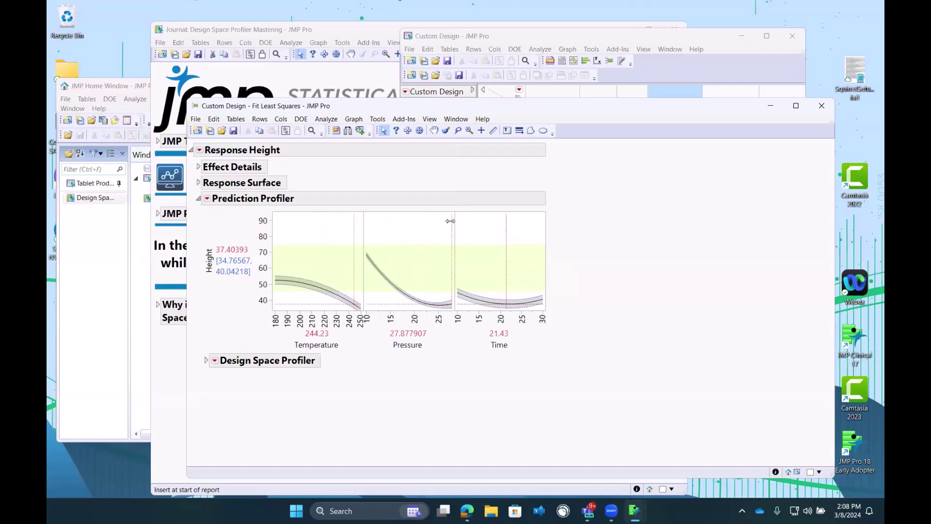
Expand the Design Space Profiler, showing InSpec Portion 82.00% and Volume Portion 100.00%.
{"action": "left_click", "coordinate": [206, 361]}
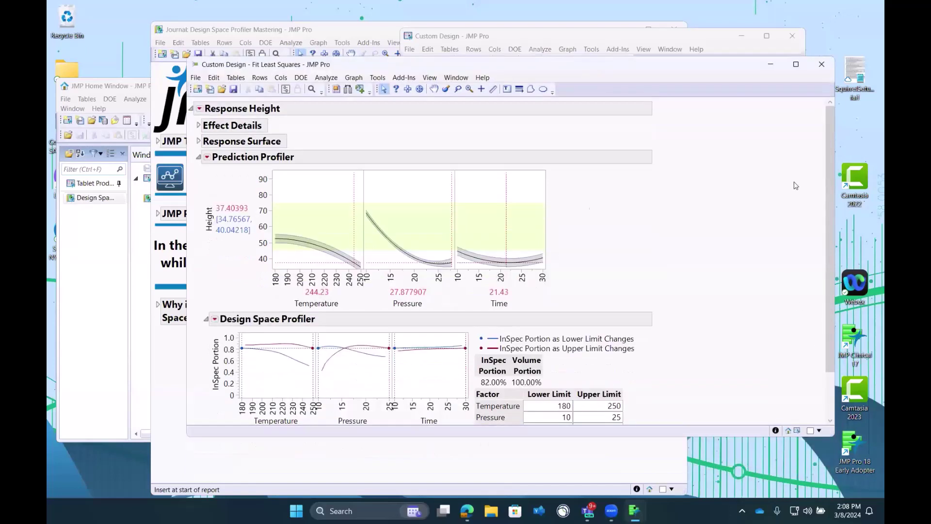
{"action": "left_click", "coordinate": [208, 157]}
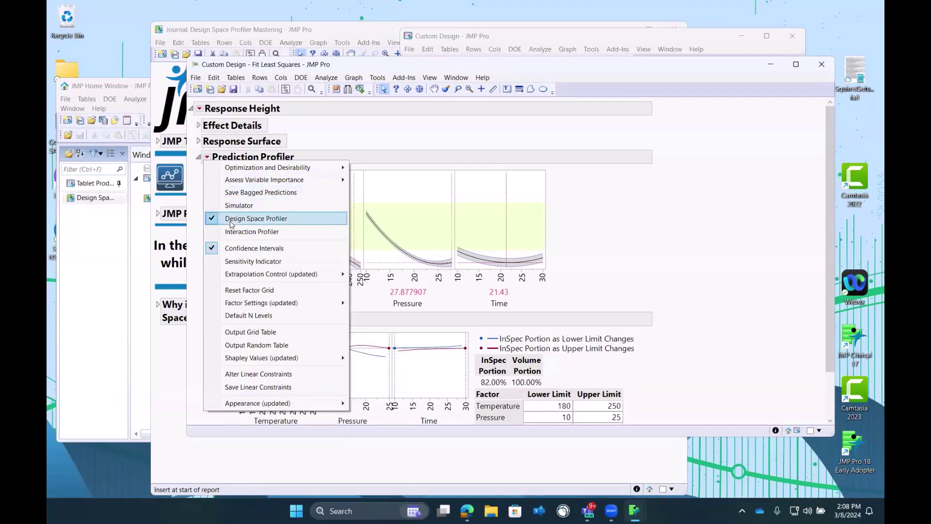
{"action": "left_click", "coordinate": [456, 225]}
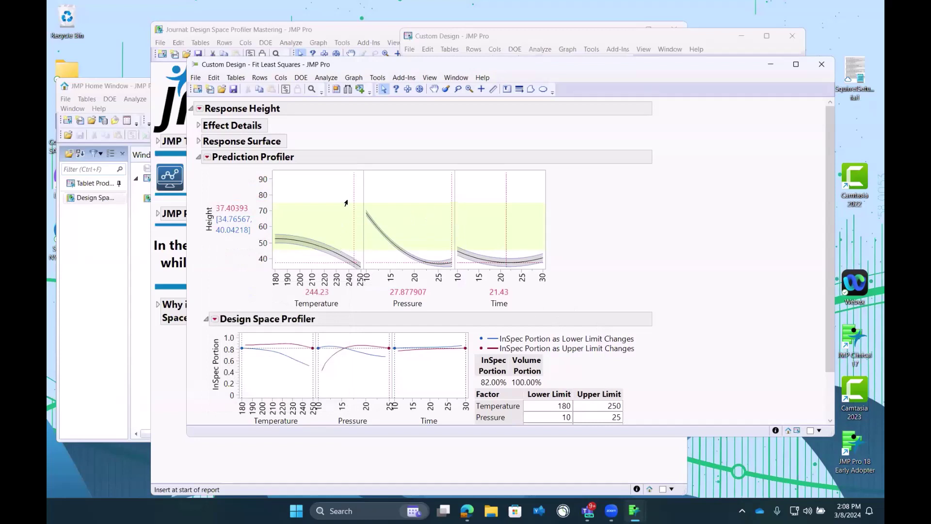
Set Temperature to 215.63 and Pressure to 18.78, after first entering Pressure 22.
{"action": "left_click_drag", "start_coordinate": [352, 184], "coordinate": [317, 184]}
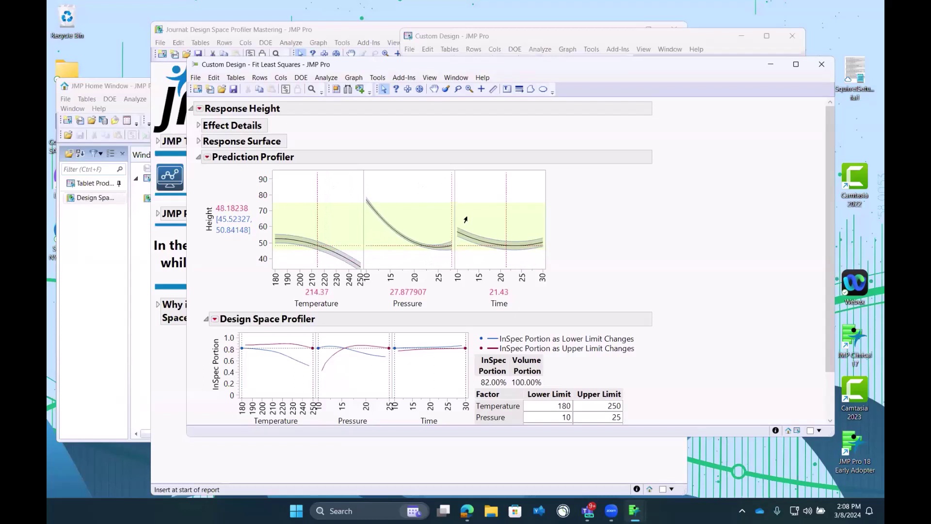
{"action": "left_click", "coordinate": [414, 293]}
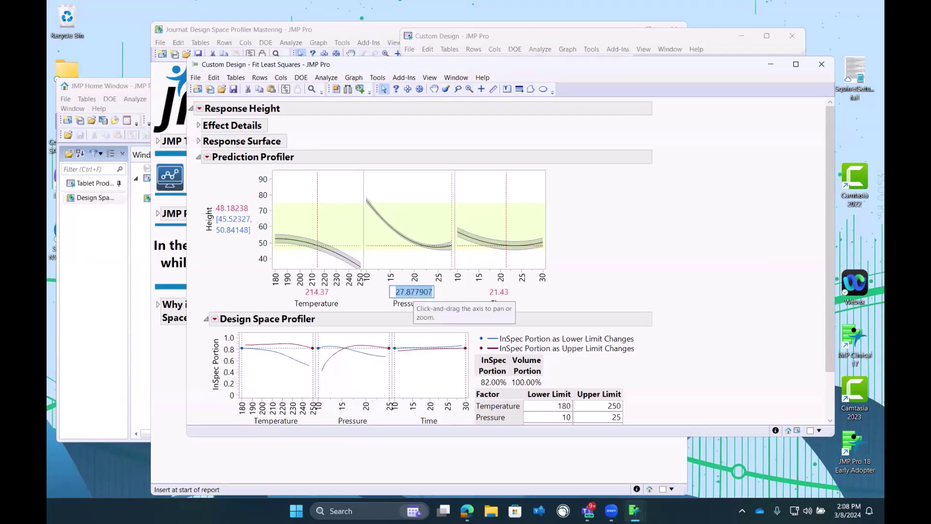
{"action": "type", "text": "22"}
{"action": "key", "text": "Return"}
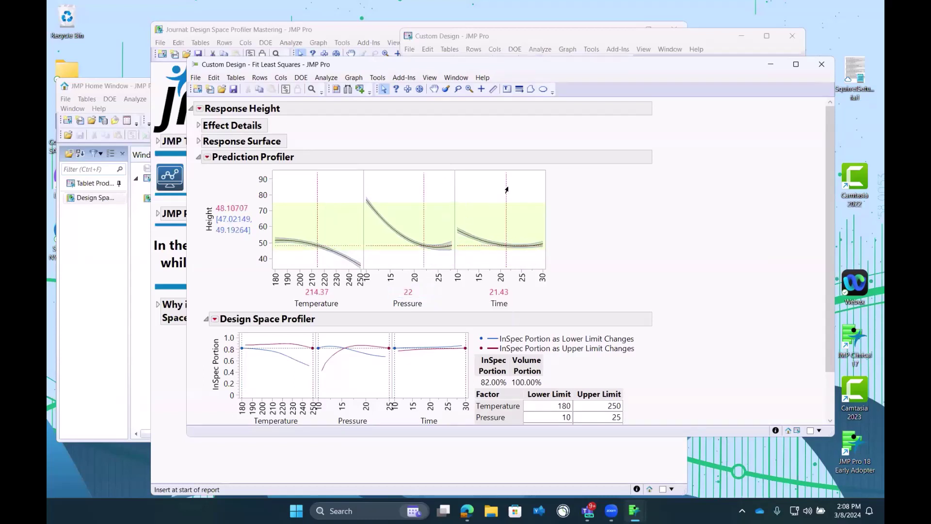
{"action": "left_click_drag", "start_coordinate": [506, 190], "coordinate": [497, 192]}
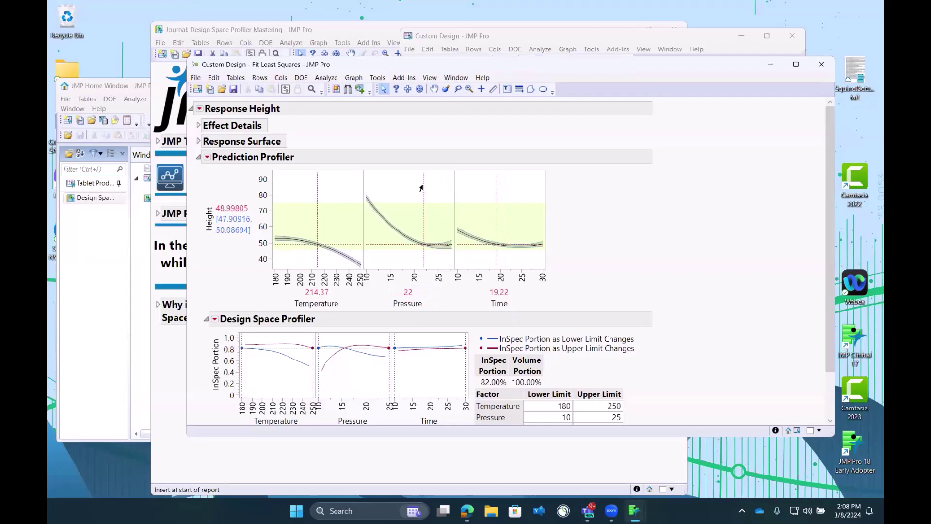
{"action": "left_click_drag", "start_coordinate": [422, 188], "coordinate": [407, 186]}
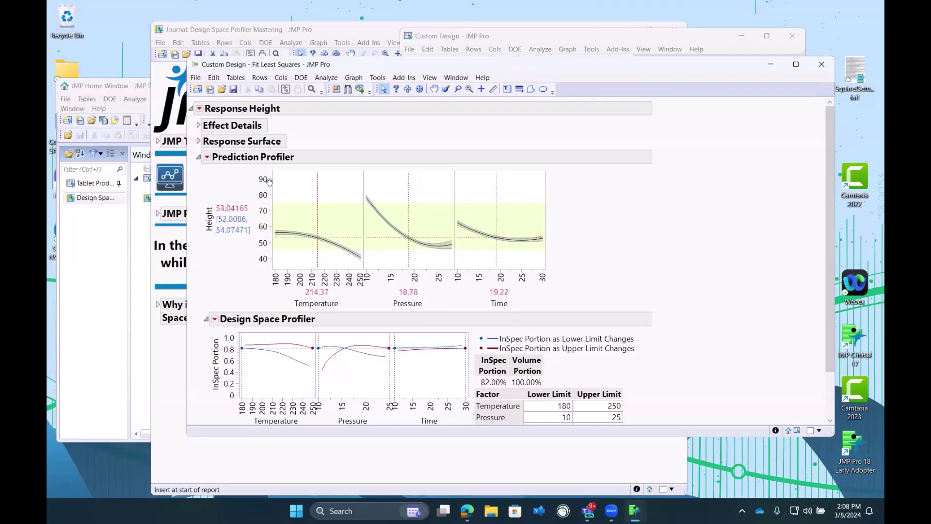
{"action": "left_click_drag", "start_coordinate": [316, 185], "coordinate": [319, 189]}
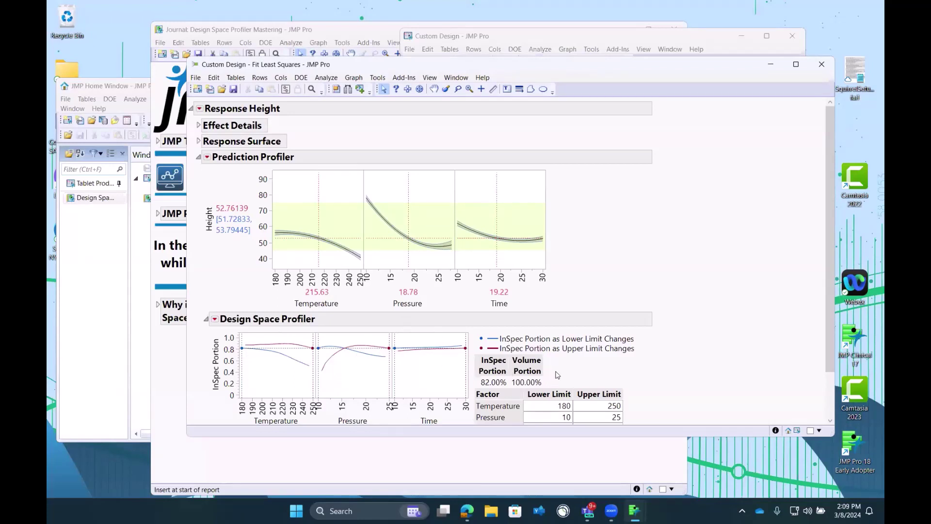
Set Time to 19.7 while marking the Volume Portion 100.00% and InSpec Portion figures.
{"action": "mouse_move", "coordinate": [555, 372]}
{"action": "left_mouse_down"}
{"action": "mouse_move", "coordinate": [543, 355]}
{"action": "mouse_move", "coordinate": [511, 355]}
{"action": "mouse_move", "coordinate": [510, 386]}
{"action": "mouse_move", "coordinate": [547, 383]}
{"action": "mouse_move", "coordinate": [551, 354]}
{"action": "left_mouse_up"}
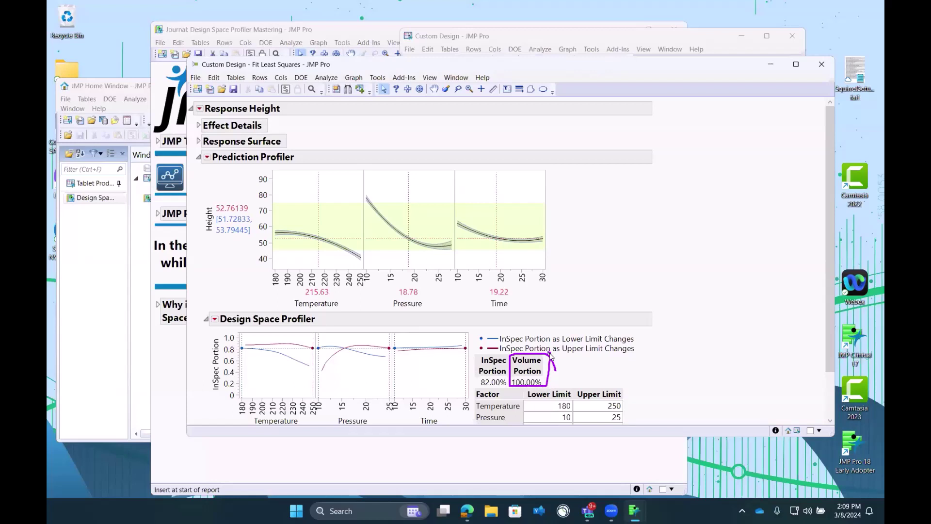
{"action": "key", "text": "Escape"}
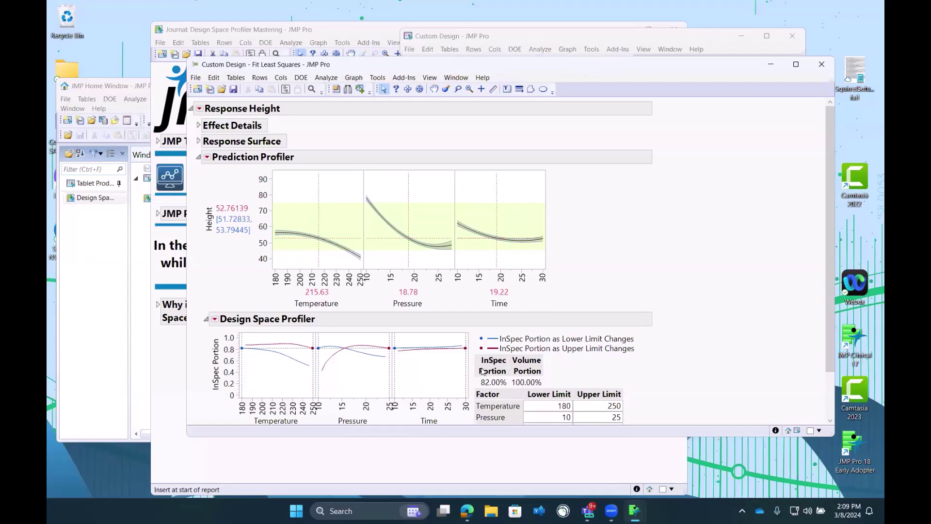
{"action": "mouse_move", "coordinate": [555, 363]}
{"action": "left_mouse_down"}
{"action": "mouse_move", "coordinate": [524, 353]}
{"action": "mouse_move", "coordinate": [513, 382]}
{"action": "mouse_move", "coordinate": [530, 387]}
{"action": "mouse_move", "coordinate": [551, 361]}
{"action": "left_mouse_up"}
{"action": "mouse_move", "coordinate": [470, 374]}
{"action": "left_mouse_down"}
{"action": "mouse_move", "coordinate": [483, 394]}
{"action": "mouse_move", "coordinate": [513, 386]}
{"action": "mouse_move", "coordinate": [512, 369]}
{"action": "mouse_move", "coordinate": [501, 353]}
{"action": "mouse_move", "coordinate": [478, 358]}
{"action": "mouse_move", "coordinate": [473, 383]}
{"action": "left_mouse_up"}
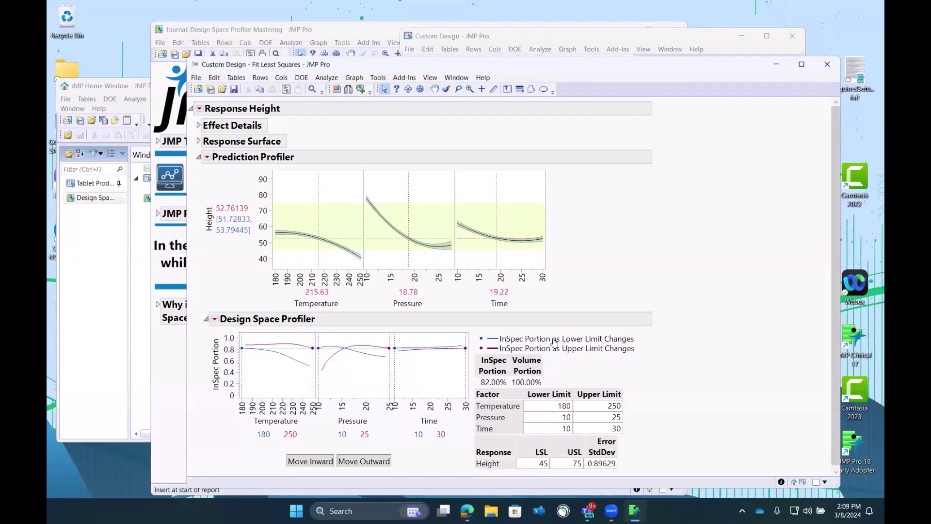
{"action": "mouse_move", "coordinate": [495, 190]}
{"action": "left_mouse_down"}
{"action": "mouse_move", "coordinate": [485, 181]}
{"action": "mouse_move", "coordinate": [498, 181]}
{"action": "left_mouse_up"}
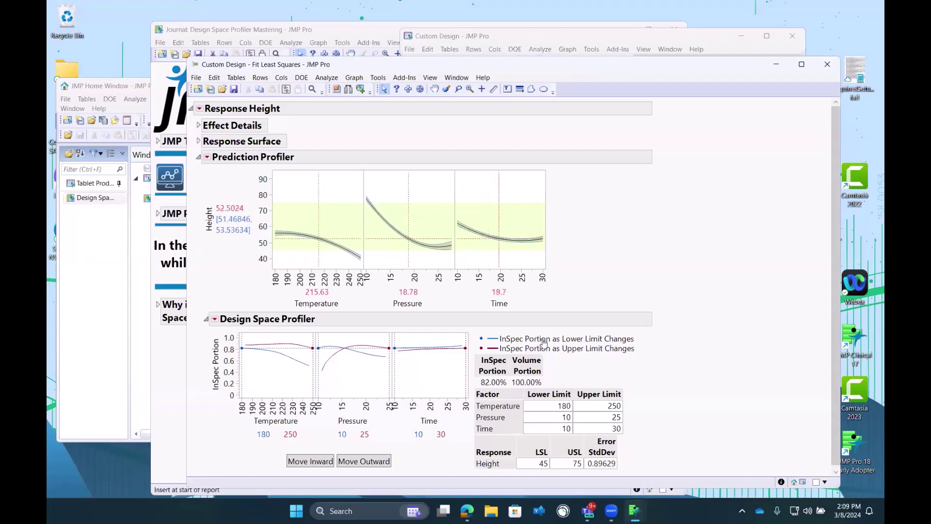
{"action": "mouse_move", "coordinate": [571, 361]}
{"action": "left_mouse_down"}
{"action": "mouse_move", "coordinate": [485, 351]}
{"action": "mouse_move", "coordinate": [471, 374]}
{"action": "mouse_move", "coordinate": [484, 395]}
{"action": "mouse_move", "coordinate": [505, 389]}
{"action": "mouse_move", "coordinate": [508, 359]}
{"action": "left_mouse_up"}
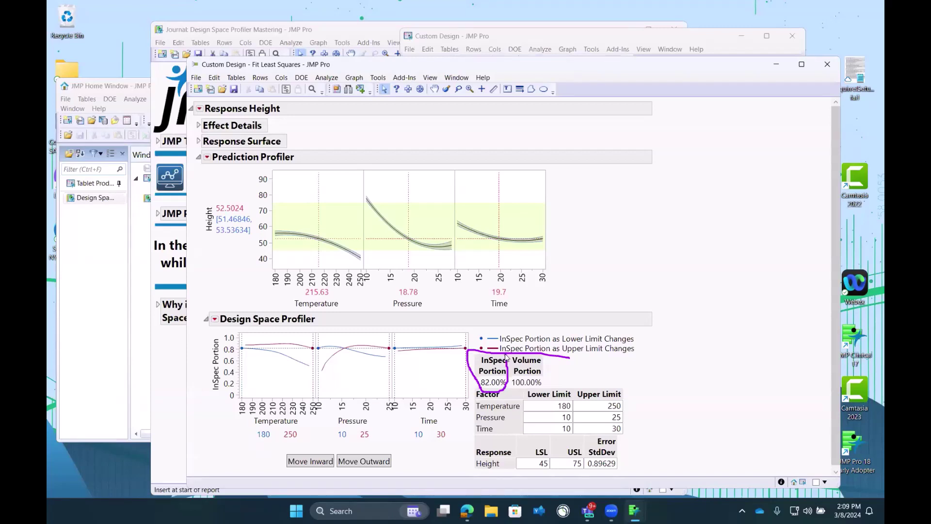
{"action": "key", "text": "Escape"}
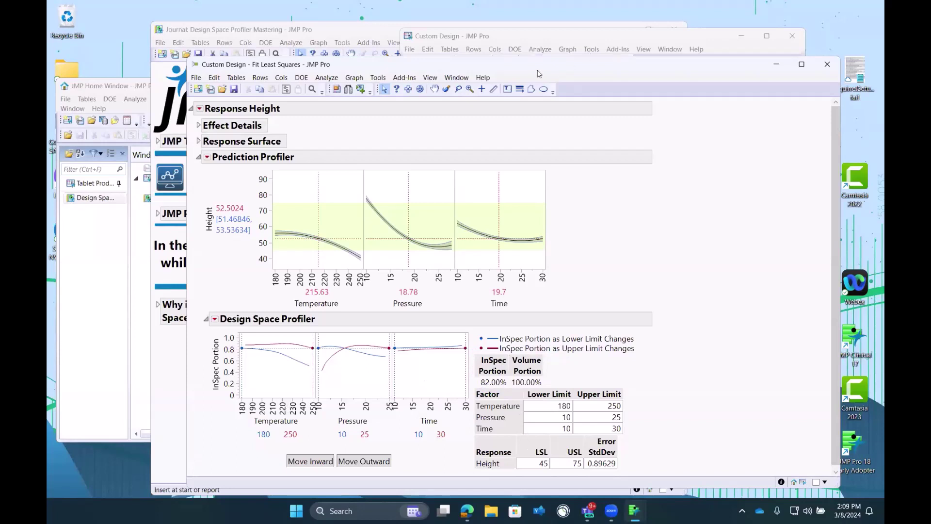
Shift the report window and mark the Temperature 180–250 limits and InSpec Portion axis.
{"action": "left_click_drag", "start_coordinate": [538, 72], "coordinate": [574, 67]}
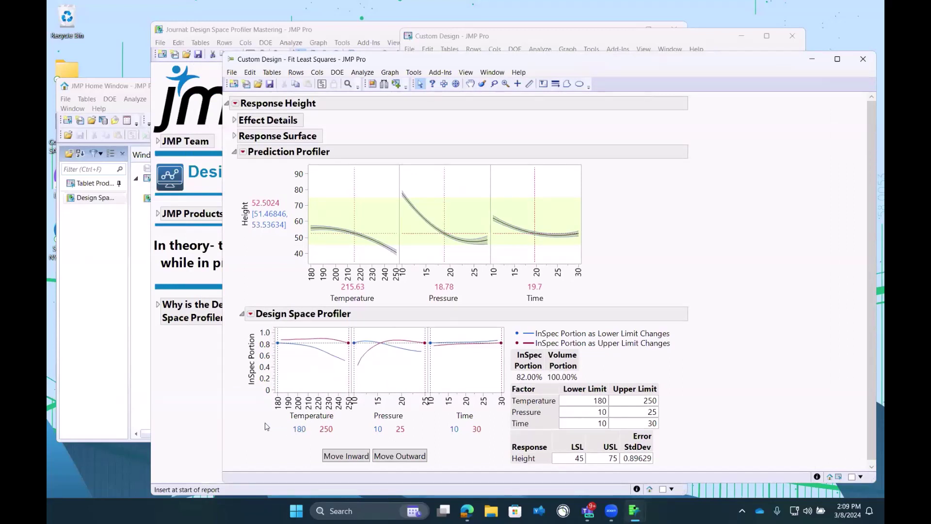
{"action": "mouse_move", "coordinate": [264, 430]}
{"action": "left_mouse_down"}
{"action": "mouse_move", "coordinate": [332, 439]}
{"action": "mouse_move", "coordinate": [354, 426]}
{"action": "mouse_move", "coordinate": [357, 408]}
{"action": "mouse_move", "coordinate": [273, 392]}
{"action": "mouse_move", "coordinate": [273, 441]}
{"action": "left_mouse_up"}
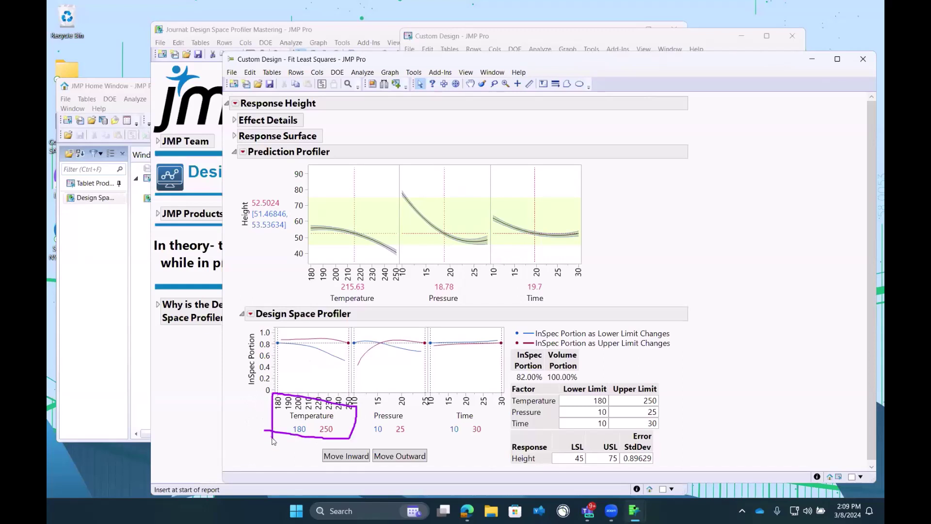
{"action": "mouse_move", "coordinate": [304, 296]}
{"action": "left_mouse_down"}
{"action": "mouse_move", "coordinate": [396, 300]}
{"action": "mouse_move", "coordinate": [398, 266]}
{"action": "mouse_move", "coordinate": [298, 260]}
{"action": "mouse_move", "coordinate": [303, 296]}
{"action": "left_mouse_up"}
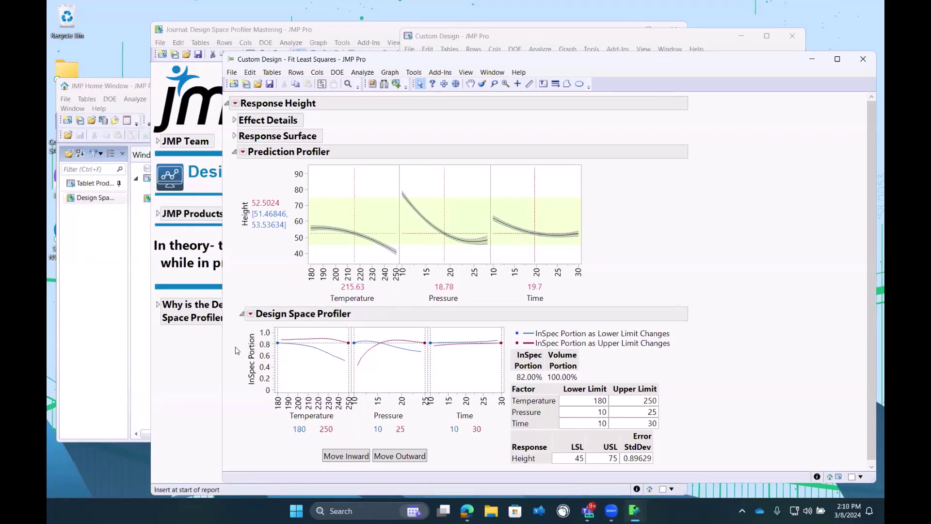
{"action": "mouse_move", "coordinate": [229, 335]}
{"action": "left_mouse_down"}
{"action": "mouse_move", "coordinate": [232, 390]}
{"action": "mouse_move", "coordinate": [274, 397]}
{"action": "mouse_move", "coordinate": [281, 328]}
{"action": "mouse_move", "coordinate": [232, 330]}
{"action": "left_mouse_up"}
Lower the Pressure upper limit to 19.699, giving InSpec 86.83% and Volume 64.60%.
{"action": "mouse_move", "coordinate": [426, 347]}
{"action": "left_mouse_down"}
{"action": "mouse_move", "coordinate": [440, 342]}
{"action": "mouse_move", "coordinate": [416, 345]}
{"action": "mouse_move", "coordinate": [425, 342]}
{"action": "left_mouse_up"}
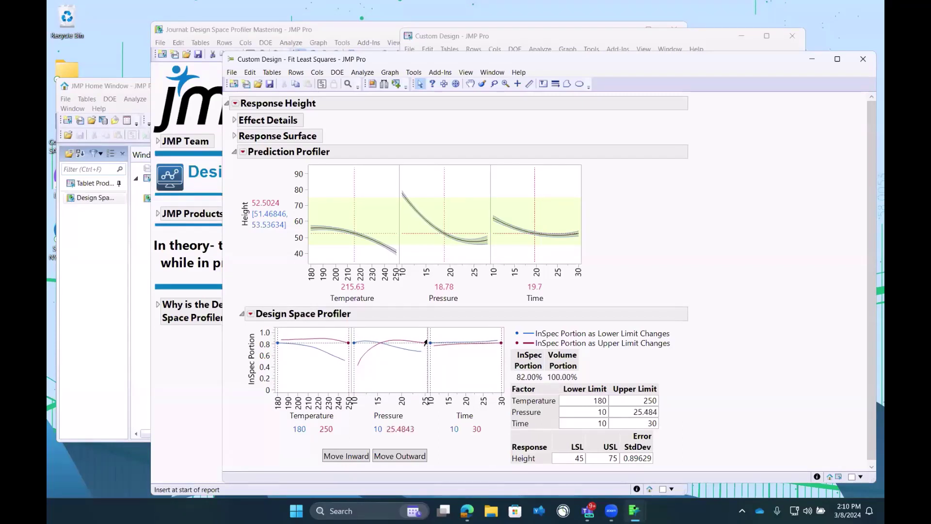
{"action": "left_click_drag", "start_coordinate": [426, 343], "coordinate": [399, 342]}
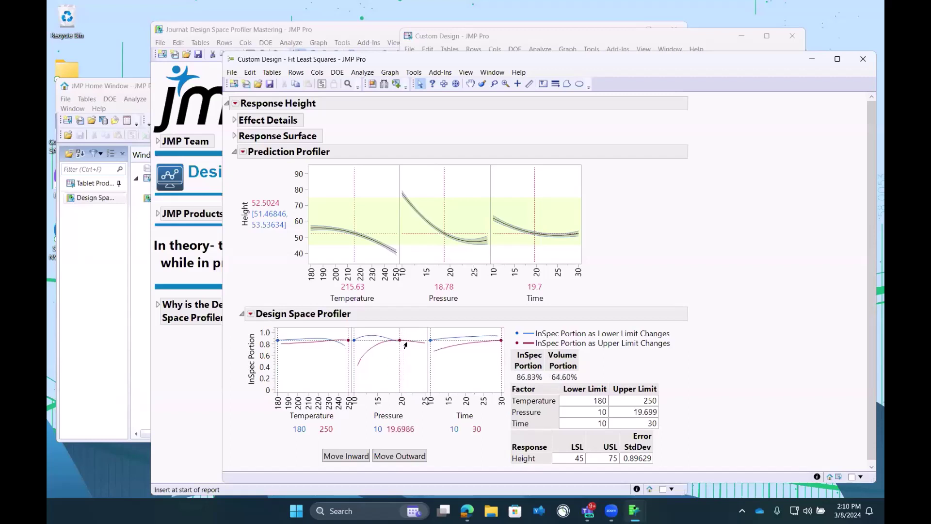
{"action": "mouse_move", "coordinate": [606, 371]}
{"action": "left_mouse_down"}
{"action": "mouse_move", "coordinate": [561, 347]}
{"action": "mouse_move", "coordinate": [548, 351]}
{"action": "mouse_move", "coordinate": [547, 375]}
{"action": "mouse_move", "coordinate": [578, 378]}
{"action": "mouse_move", "coordinate": [577, 352]}
{"action": "left_mouse_up"}
{"action": "mouse_move", "coordinate": [506, 350]}
{"action": "left_mouse_down"}
{"action": "mouse_move", "coordinate": [514, 390]}
{"action": "mouse_move", "coordinate": [539, 385]}
{"action": "mouse_move", "coordinate": [552, 353]}
{"action": "left_mouse_up"}
Raise the Pressure lower limit to 13.797 and cap Temperature at 239.84.
{"action": "left_click_drag", "start_coordinate": [352, 343], "coordinate": [370, 340]}
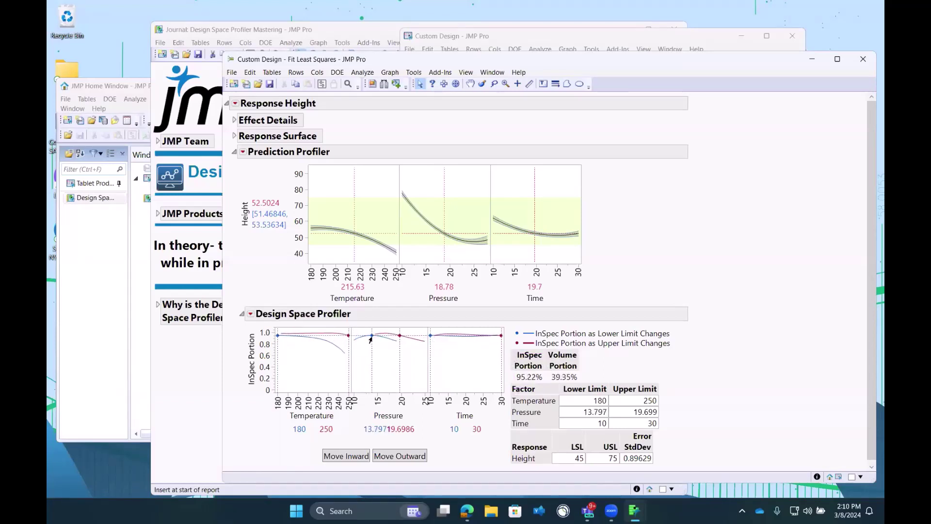
{"action": "mouse_move", "coordinate": [599, 355]}
{"action": "left_mouse_down"}
{"action": "mouse_move", "coordinate": [565, 351]}
{"action": "mouse_move", "coordinate": [543, 363]}
{"action": "mouse_move", "coordinate": [544, 384]}
{"action": "mouse_move", "coordinate": [584, 384]}
{"action": "mouse_move", "coordinate": [585, 355]}
{"action": "left_mouse_up"}
{"action": "mouse_move", "coordinate": [509, 356]}
{"action": "left_mouse_down"}
{"action": "mouse_move", "coordinate": [513, 392]}
{"action": "mouse_move", "coordinate": [540, 387]}
{"action": "mouse_move", "coordinate": [543, 349]}
{"action": "mouse_move", "coordinate": [519, 358]}
{"action": "left_mouse_up"}
{"action": "left_click_drag", "start_coordinate": [346, 339], "coordinate": [337, 340]}
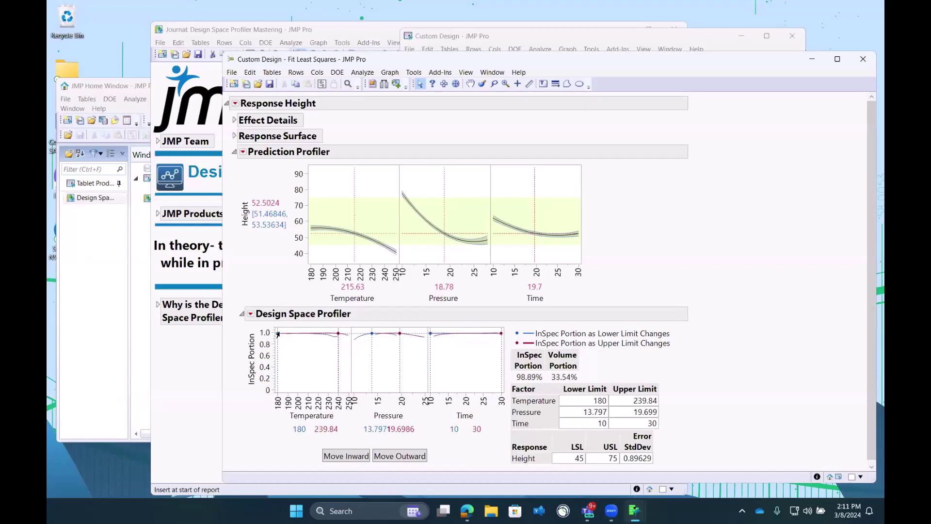
Raise the Temperature lower limit to 189.62, set Time limits to 9.97–29.57 and the Time setting to 14.91.
{"action": "left_click_drag", "start_coordinate": [278, 334], "coordinate": [287, 334]}
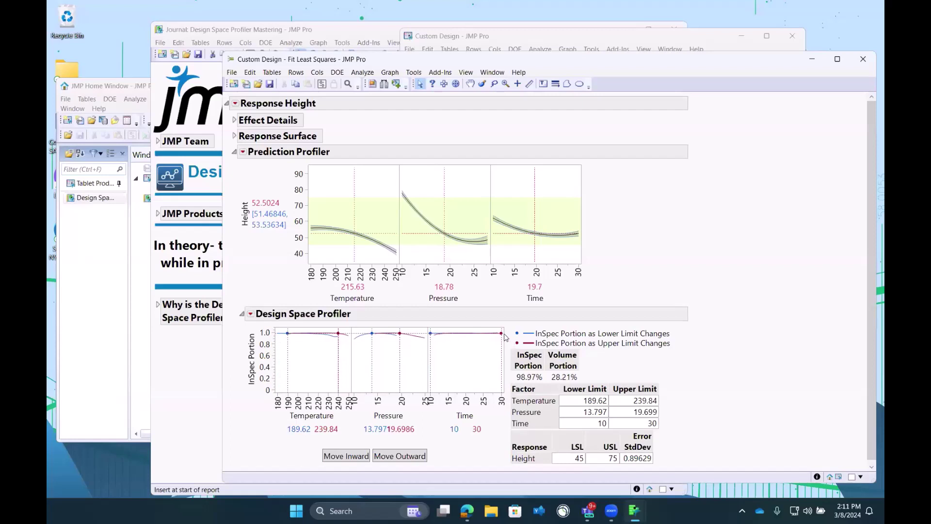
{"action": "mouse_move", "coordinate": [501, 335]}
{"action": "left_mouse_down"}
{"action": "mouse_move", "coordinate": [488, 334]}
{"action": "mouse_move", "coordinate": [500, 333]}
{"action": "left_mouse_up"}
{"action": "mouse_move", "coordinate": [523, 221]}
{"action": "left_mouse_down"}
{"action": "mouse_move", "coordinate": [515, 214]}
{"action": "mouse_move", "coordinate": [534, 214]}
{"action": "left_mouse_up"}
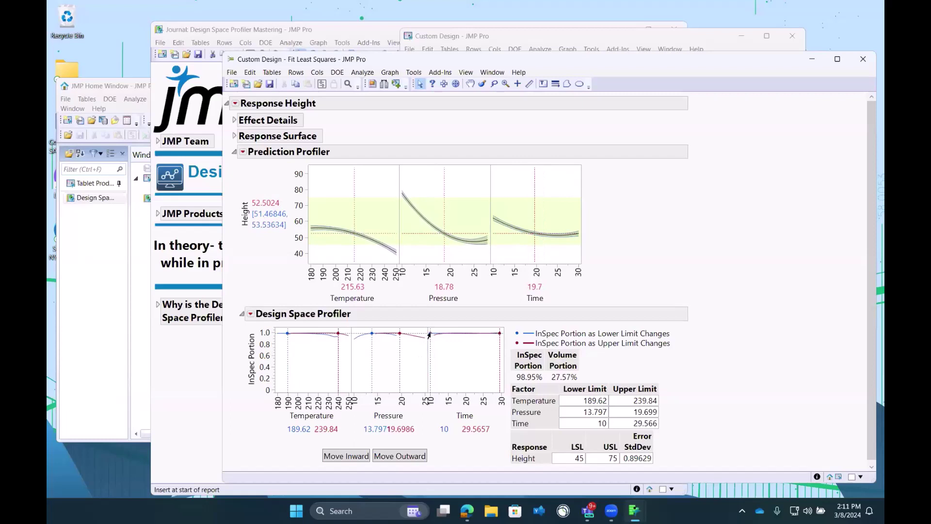
{"action": "left_click_drag", "start_coordinate": [428, 334], "coordinate": [430, 331]}
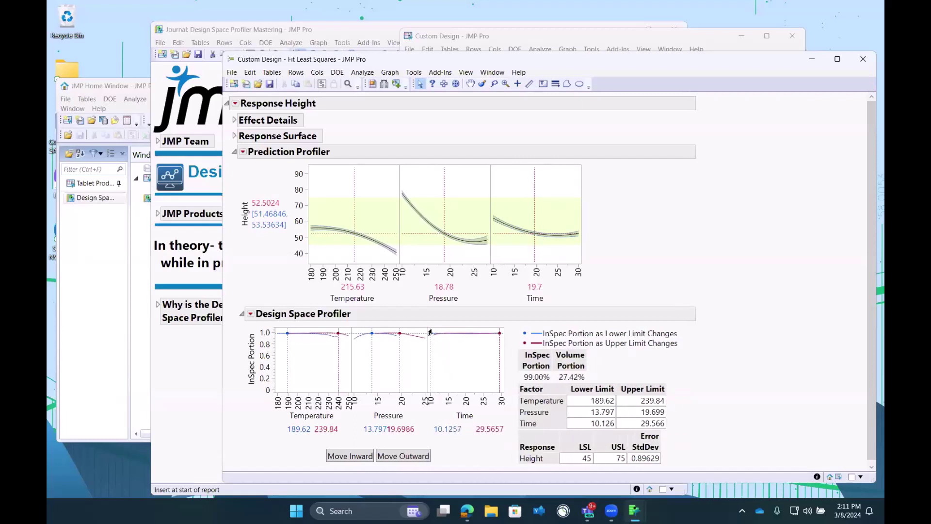
{"action": "mouse_move", "coordinate": [573, 348]}
{"action": "left_mouse_down"}
{"action": "mouse_move", "coordinate": [554, 377]}
{"action": "mouse_move", "coordinate": [576, 388]}
{"action": "mouse_move", "coordinate": [584, 349]}
{"action": "left_mouse_up"}
Widen the limits to Temperature 178.28–250.64, Pressure 9.5157–24.559 and Time upper limit 30.029.
{"action": "left_click_drag", "start_coordinate": [343, 334], "coordinate": [285, 336]}
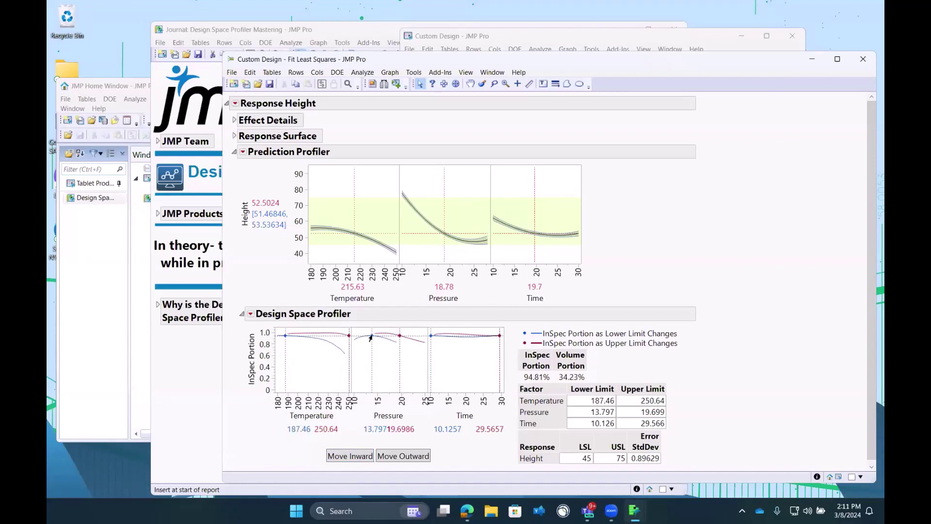
{"action": "left_click", "coordinate": [350, 340]}
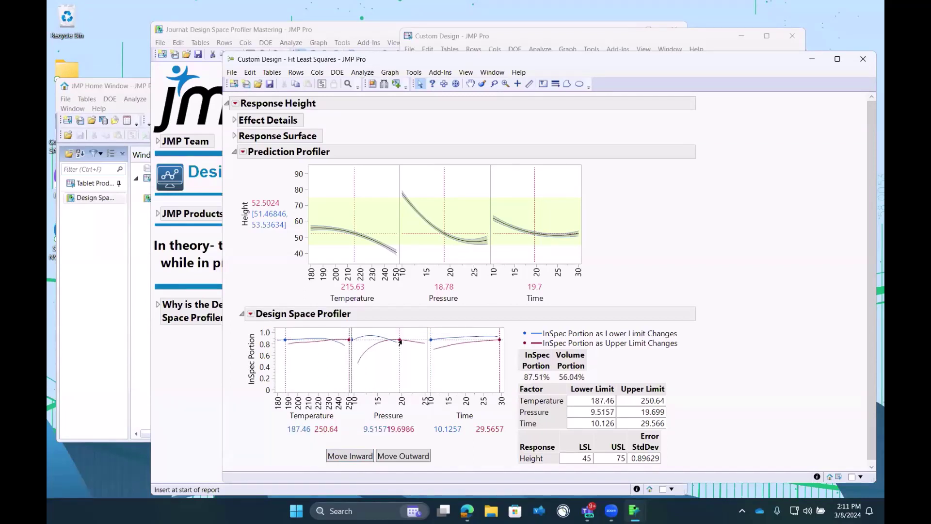
{"action": "left_click_drag", "start_coordinate": [400, 342], "coordinate": [422, 343]}
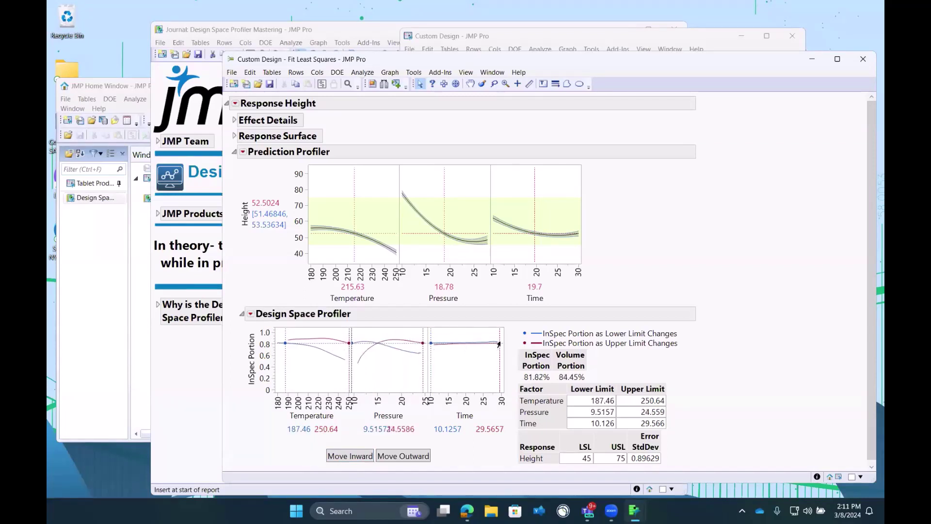
{"action": "left_click_drag", "start_coordinate": [498, 344], "coordinate": [501, 343]}
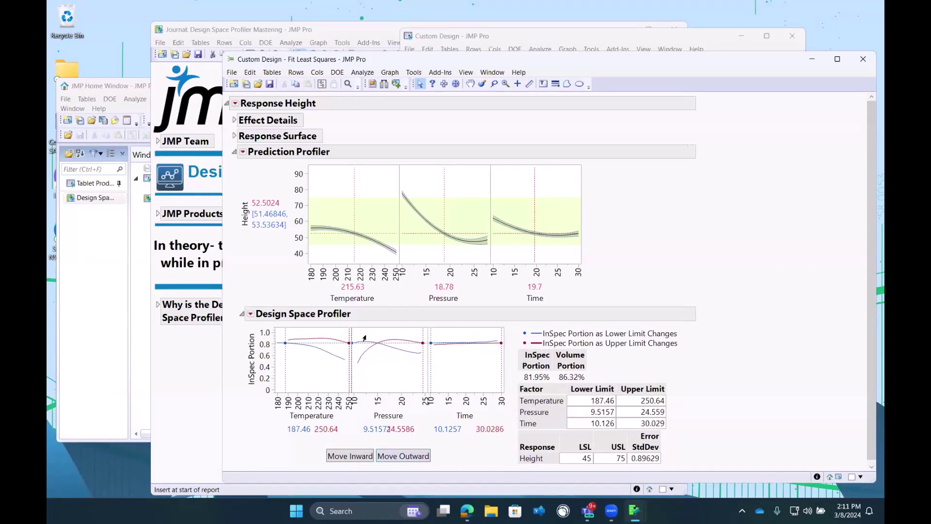
{"action": "left_click_drag", "start_coordinate": [284, 345], "coordinate": [275, 346]}
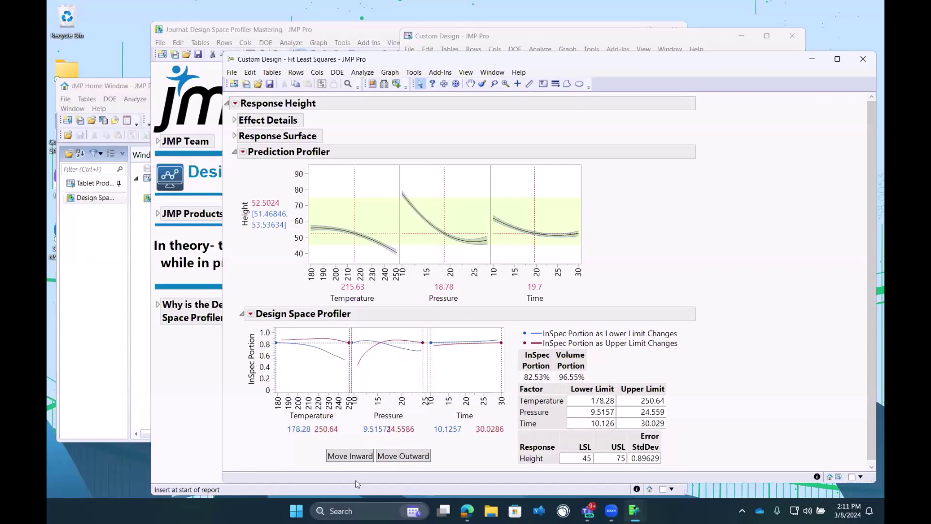
Apply Move Inward five times, pulling Temperature to 178.28–236 and Pressure to 11.5–24.559.
{"action": "left_click", "coordinate": [356, 455]}
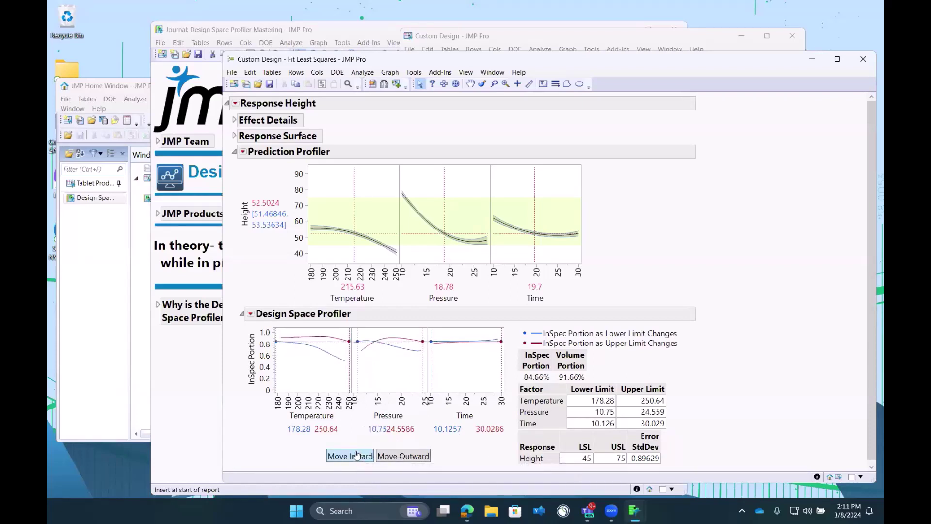
{"action": "left_click", "coordinate": [356, 455]}
{"action": "left_click", "coordinate": [357, 454]}
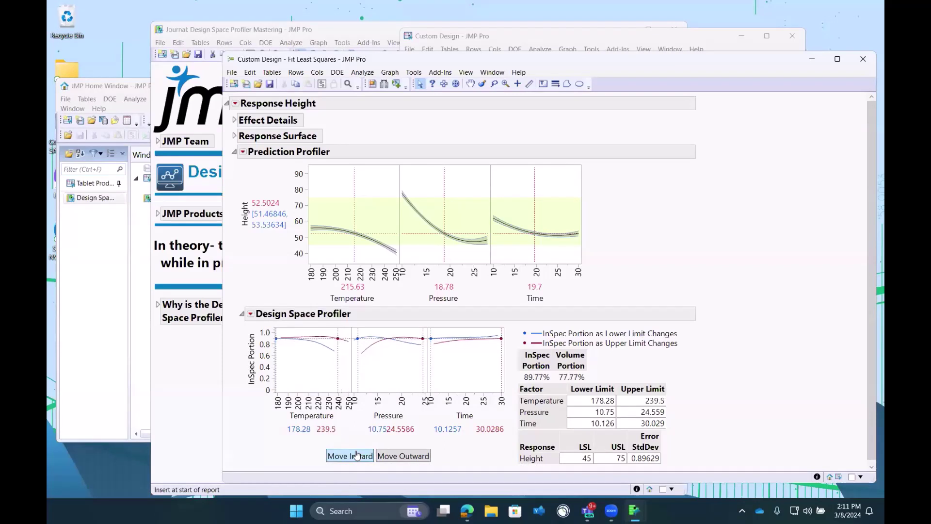
{"action": "left_click", "coordinate": [356, 454]}
{"action": "left_click", "coordinate": [356, 455]}
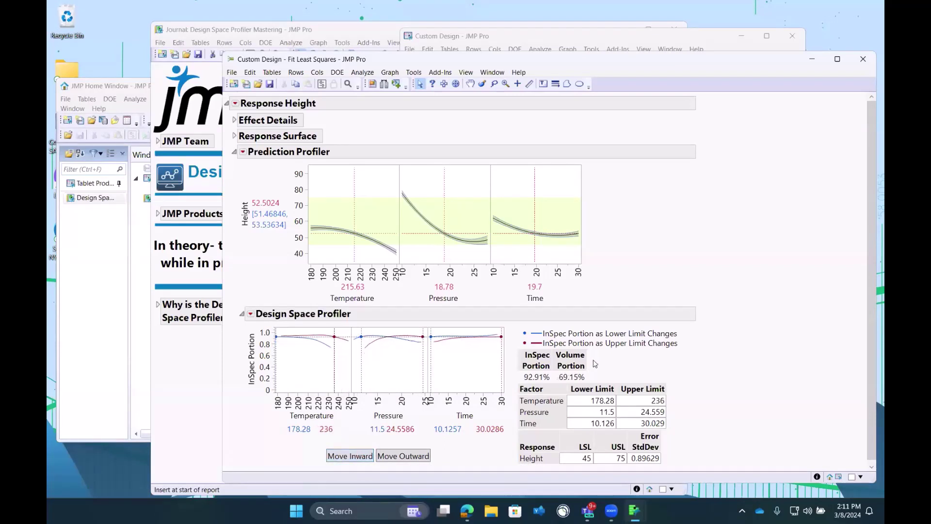
{"action": "mouse_move", "coordinate": [594, 359]}
{"action": "left_mouse_down"}
{"action": "mouse_move", "coordinate": [560, 350]}
{"action": "mouse_move", "coordinate": [549, 393]}
{"action": "mouse_move", "coordinate": [601, 371]}
{"action": "left_mouse_up"}
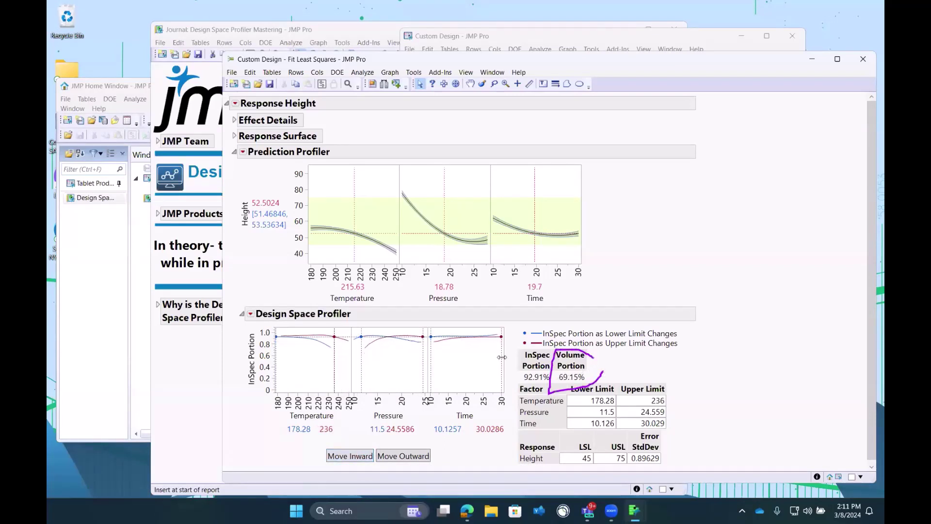
{"action": "mouse_move", "coordinate": [511, 358]}
{"action": "left_mouse_down"}
{"action": "mouse_move", "coordinate": [537, 388]}
{"action": "mouse_move", "coordinate": [553, 353]}
{"action": "mouse_move", "coordinate": [528, 359]}
{"action": "left_mouse_up"}
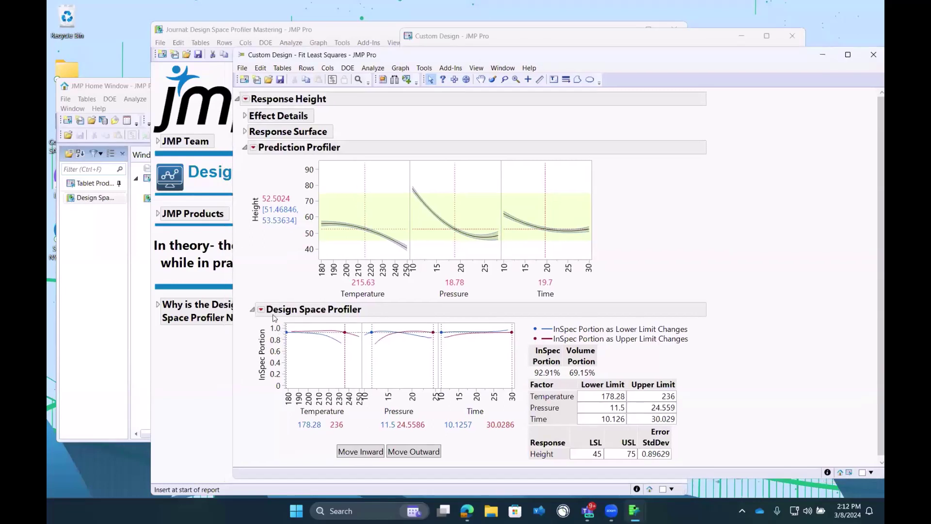
Make and connect a random simulation table with 10000 runs from the Design Space Profiler.
{"action": "left_click", "coordinate": [261, 310]}
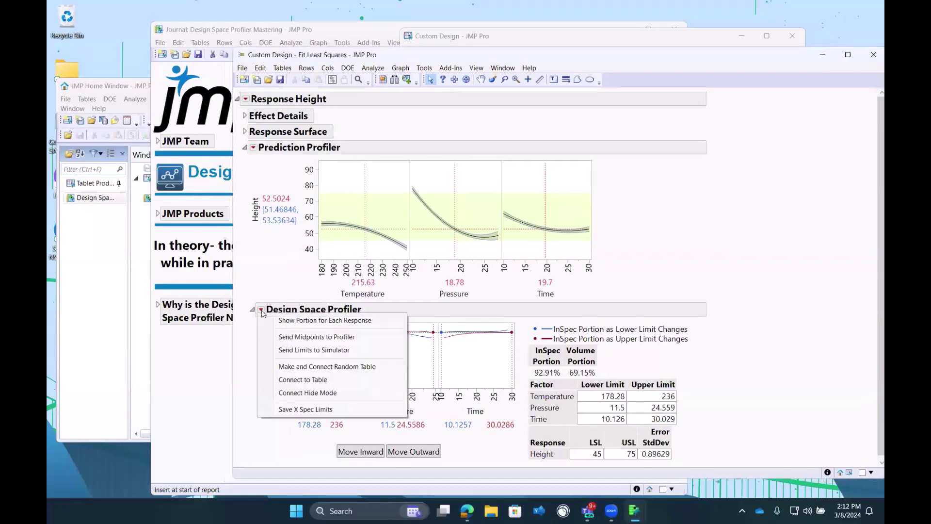
{"action": "left_click", "coordinate": [271, 366]}
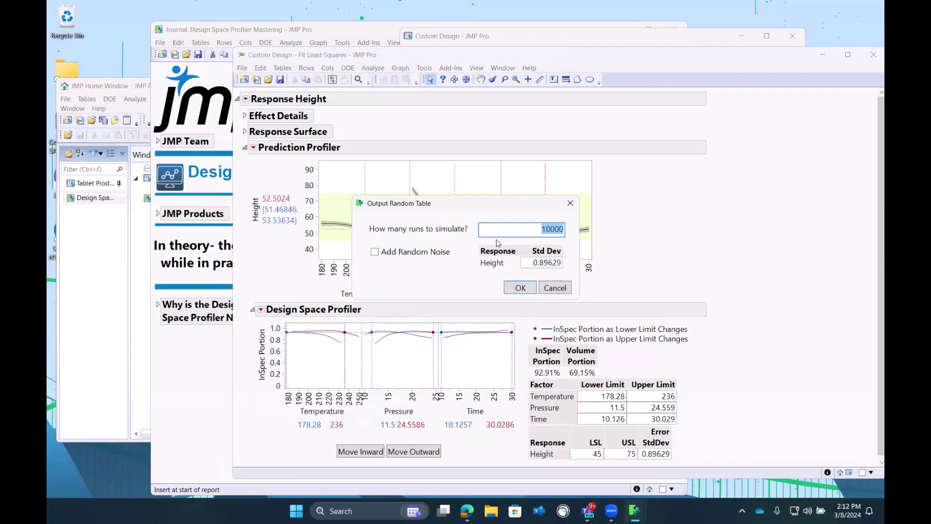
{"action": "left_click", "coordinate": [520, 288]}
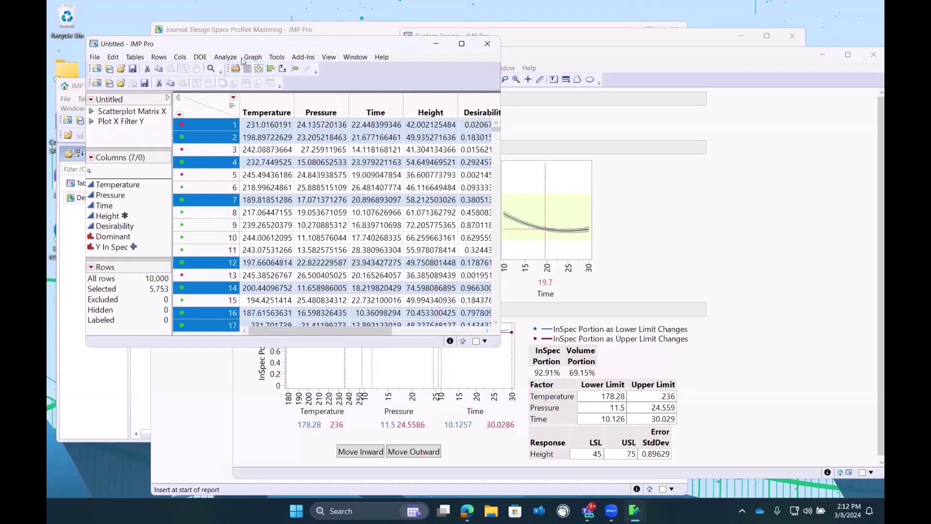
Show header distribution graphs in the new table and run its Scatterplot Matrix script.
{"action": "left_click_drag", "start_coordinate": [243, 43], "coordinate": [205, 77]}
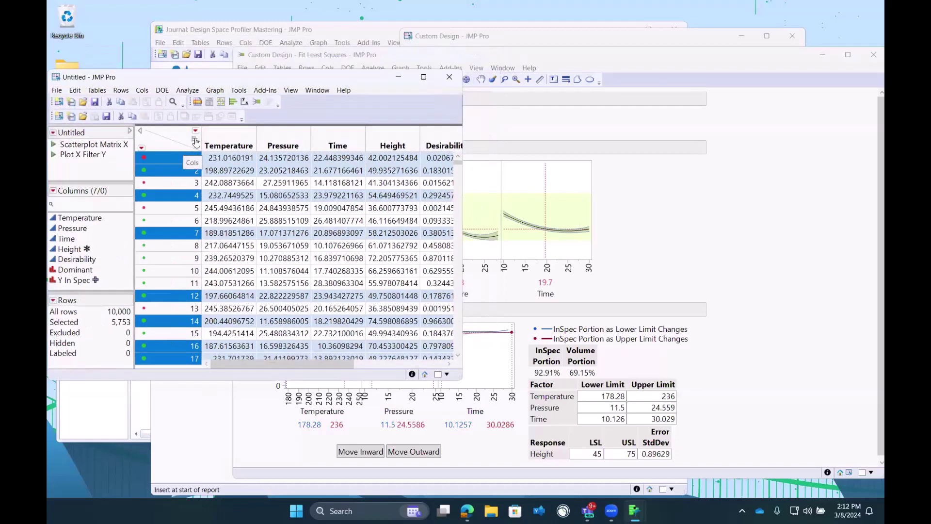
{"action": "left_click", "coordinate": [195, 140]}
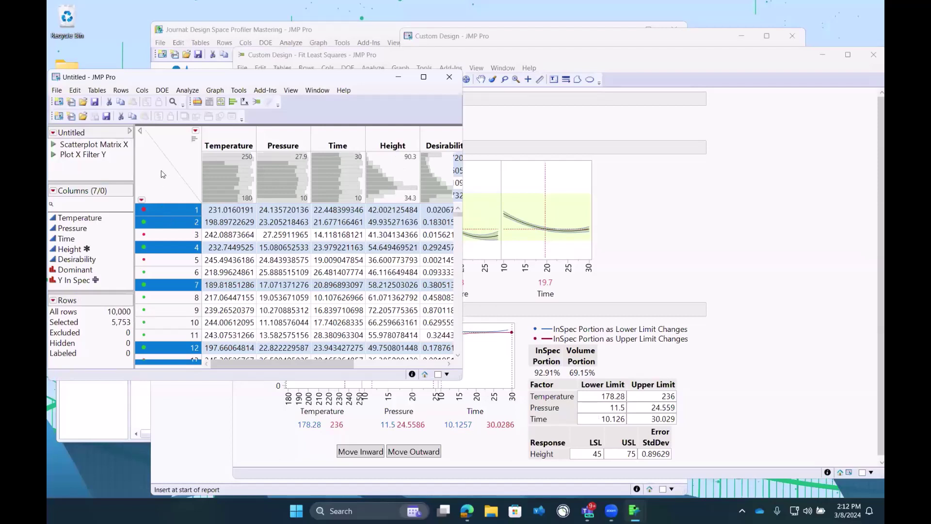
{"action": "left_click", "coordinate": [53, 144]}
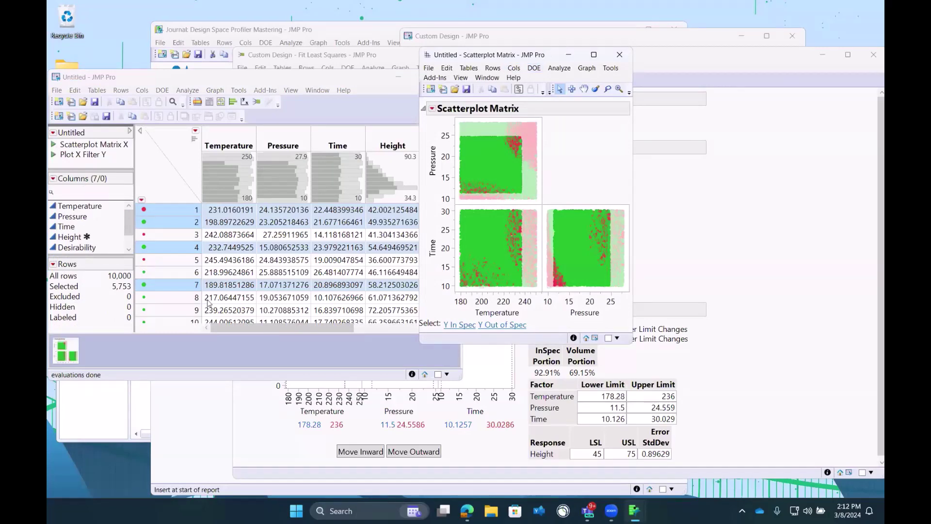
Place the scatterplot matrix lower left, minimize the data table, and raise Temperature's upper limit to 249.56.
{"action": "left_click_drag", "start_coordinate": [547, 55], "coordinate": [187, 171]}
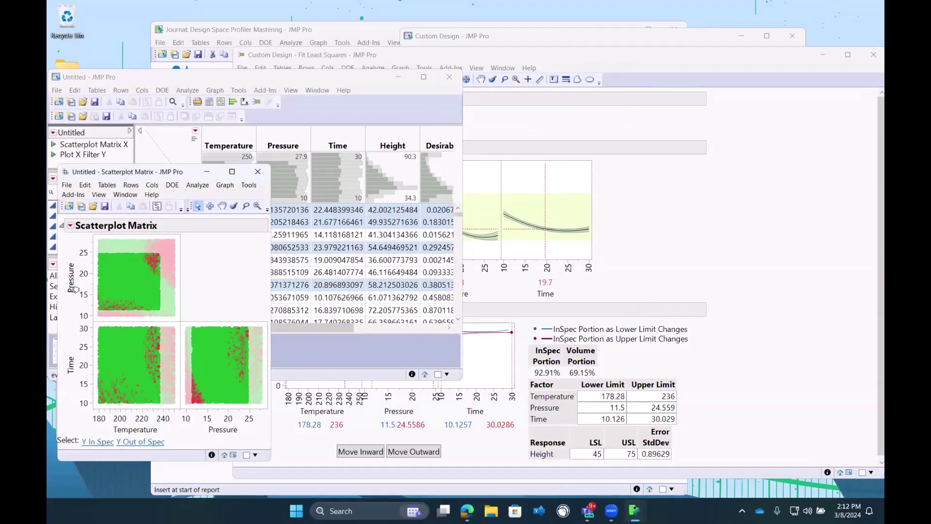
{"action": "left_click", "coordinate": [400, 78]}
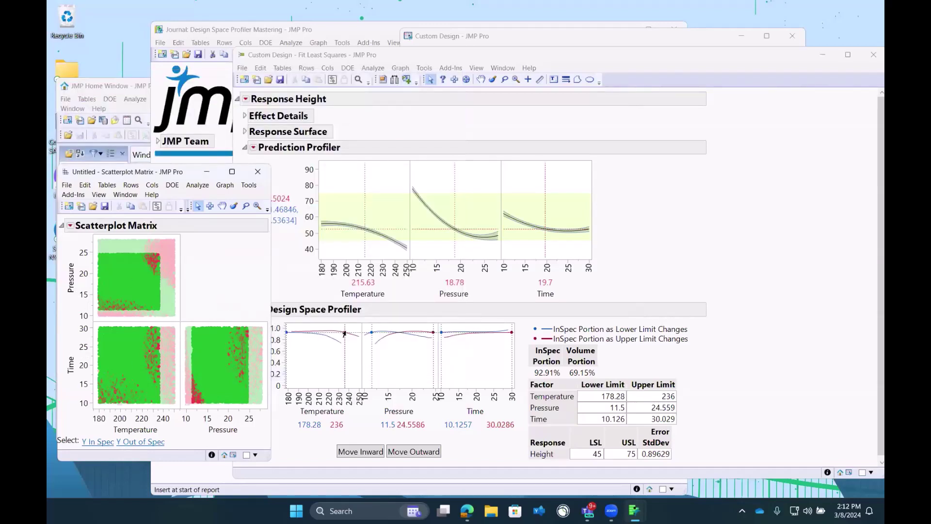
{"action": "left_click_drag", "start_coordinate": [344, 333], "coordinate": [359, 335]}
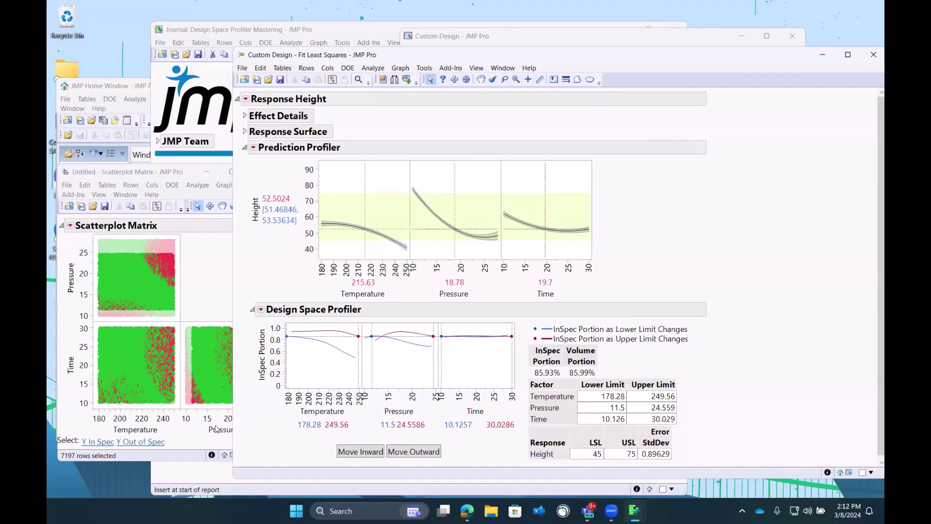
{"action": "left_click", "coordinate": [177, 454]}
{"action": "left_click_drag", "start_coordinate": [623, 56], "coordinate": [703, 64]}
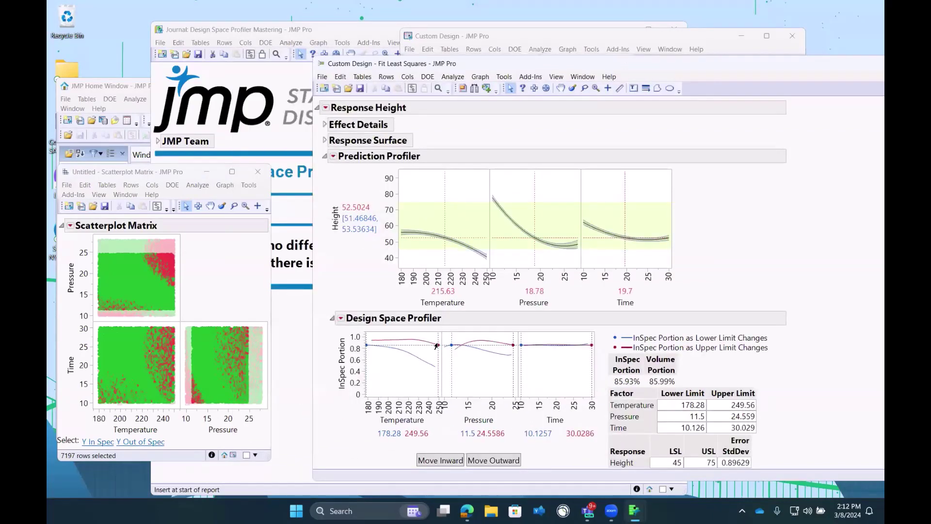
Narrow Temperature to 194.48–238.22 and lower the Pressure upper limit to 23.17.
{"action": "left_click_drag", "start_coordinate": [436, 345], "coordinate": [425, 347]}
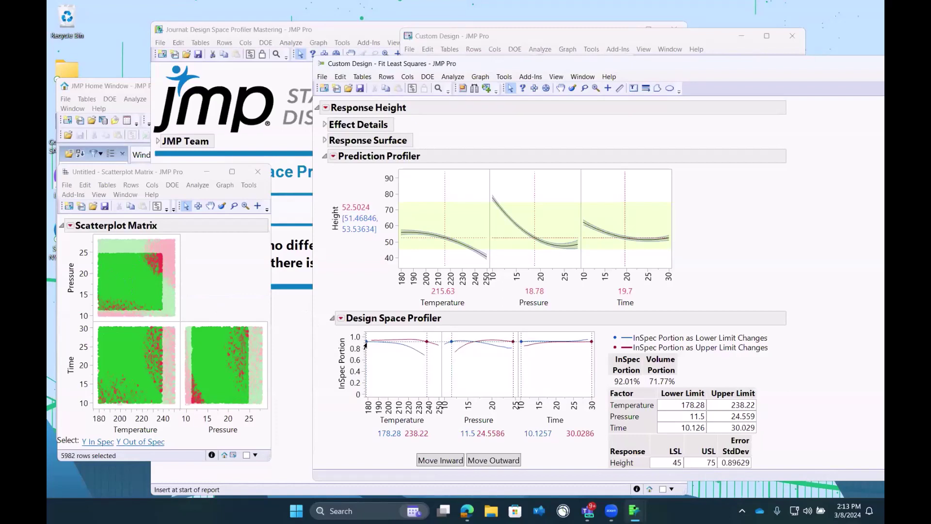
{"action": "left_click_drag", "start_coordinate": [366, 343], "coordinate": [420, 342]}
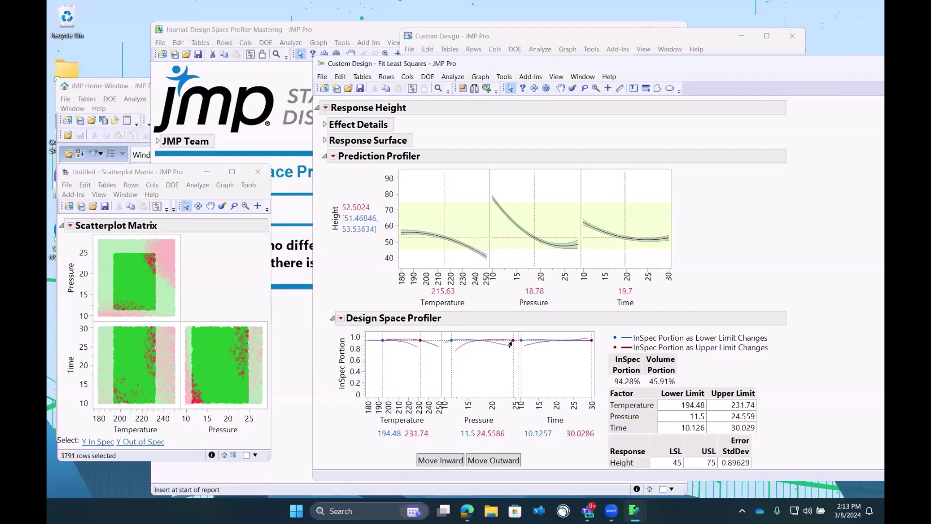
{"action": "left_click_drag", "start_coordinate": [513, 341], "coordinate": [459, 339]}
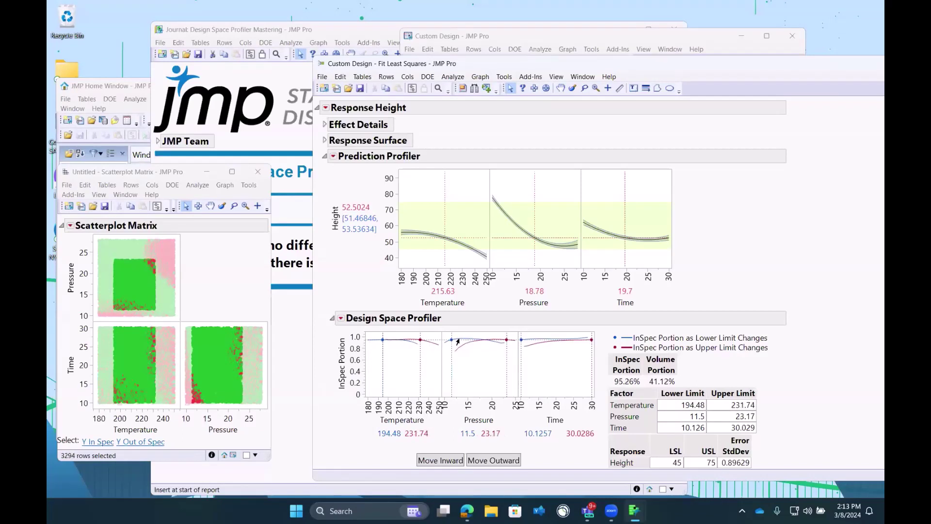
Move the limits inward three steps to Temperature 197.5–218.5 and Pressure 14.5–23.17, reaching 100% InSpec.
{"action": "left_click", "coordinate": [433, 462]}
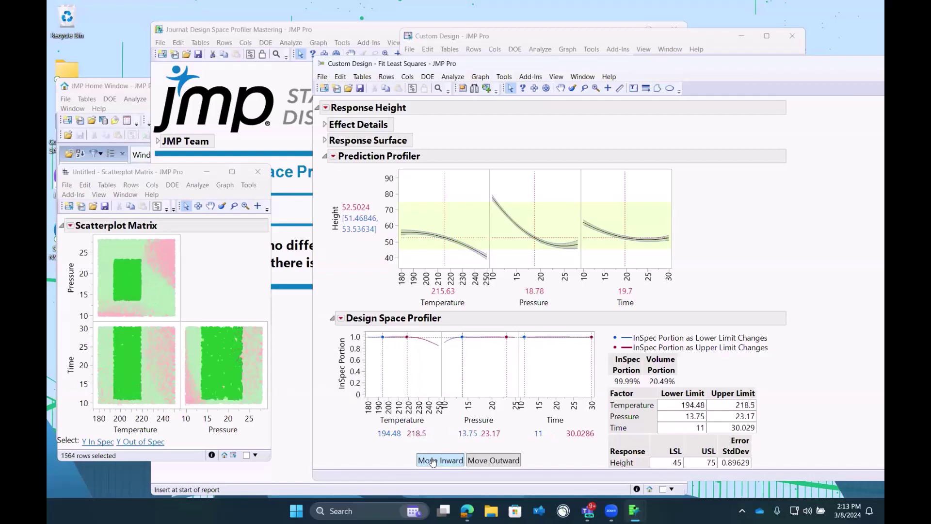
{"action": "left_click", "coordinate": [433, 462]}
{"action": "left_click", "coordinate": [432, 462]}
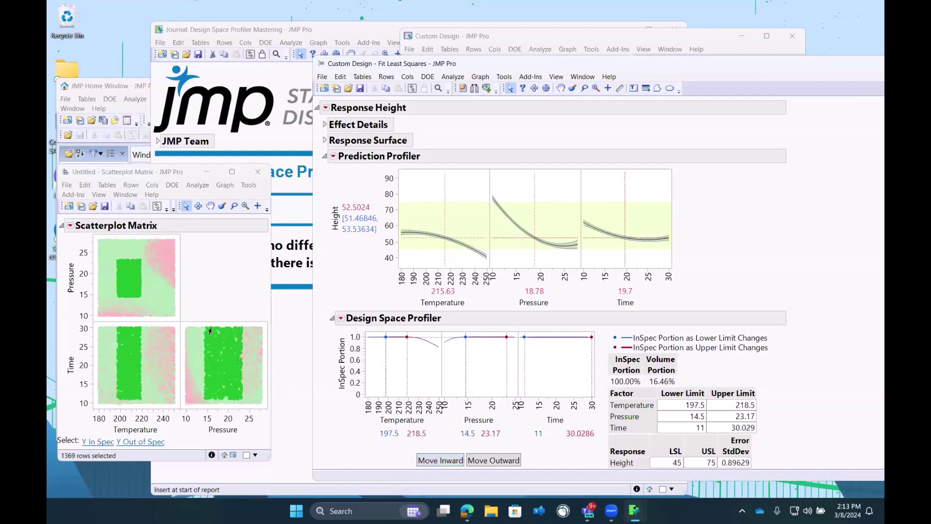